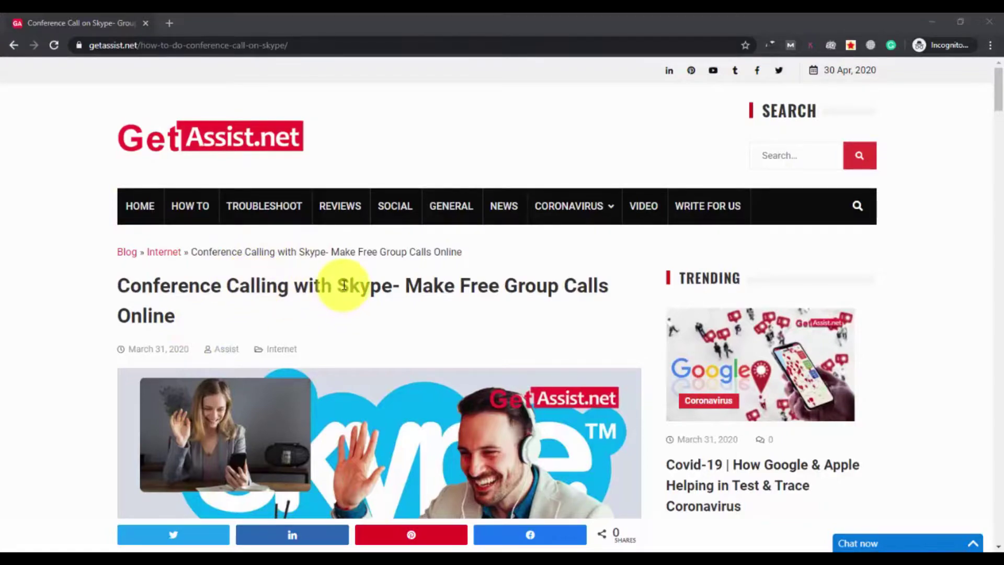
Step: Highlight 'Skype' in the article title, collapse the chat panel, then clear the highlight
{"action": "left_click_drag", "start_coordinate": [337, 285], "coordinate": [370, 285]}
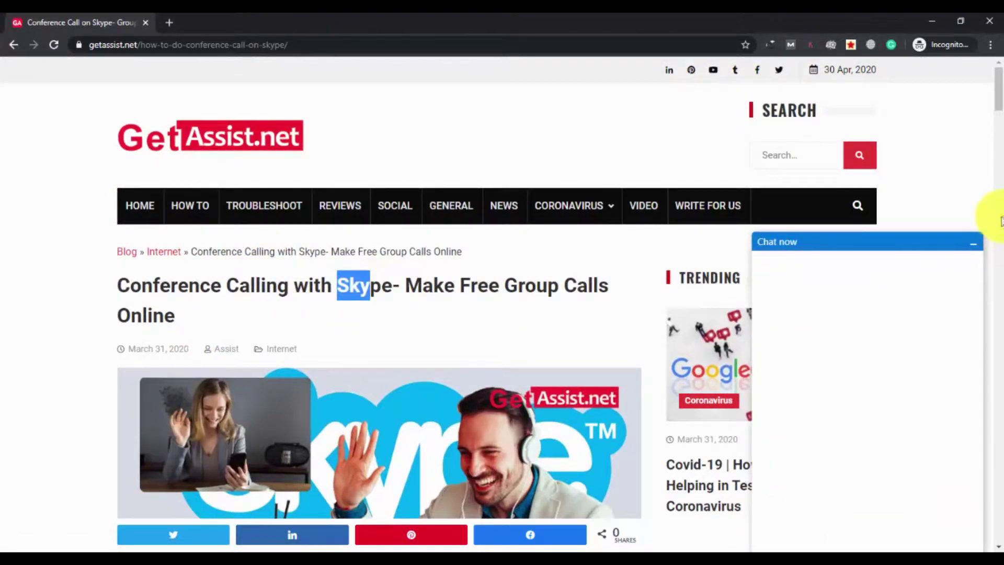
{"action": "left_click", "coordinate": [977, 245]}
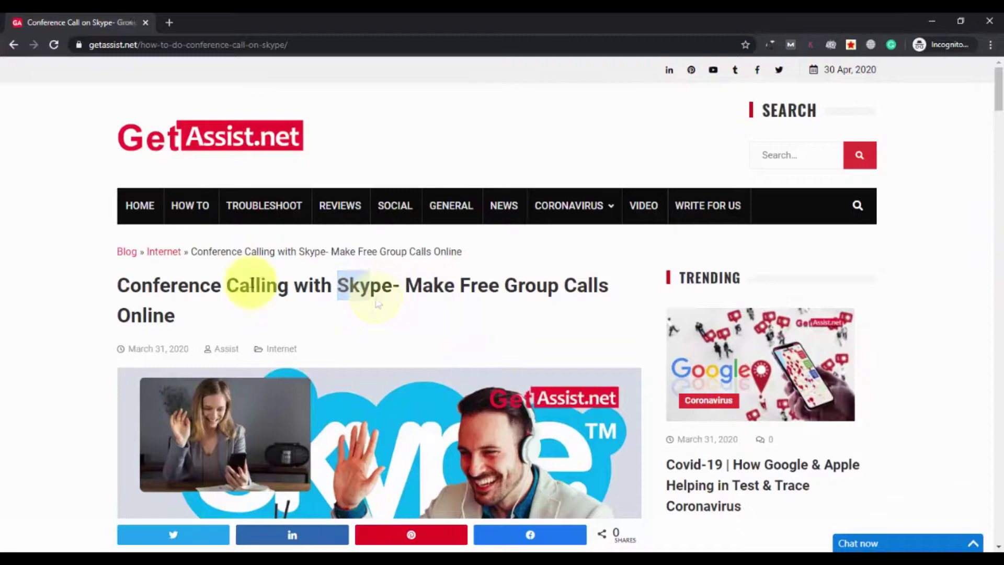
{"action": "left_click", "coordinate": [250, 283]}
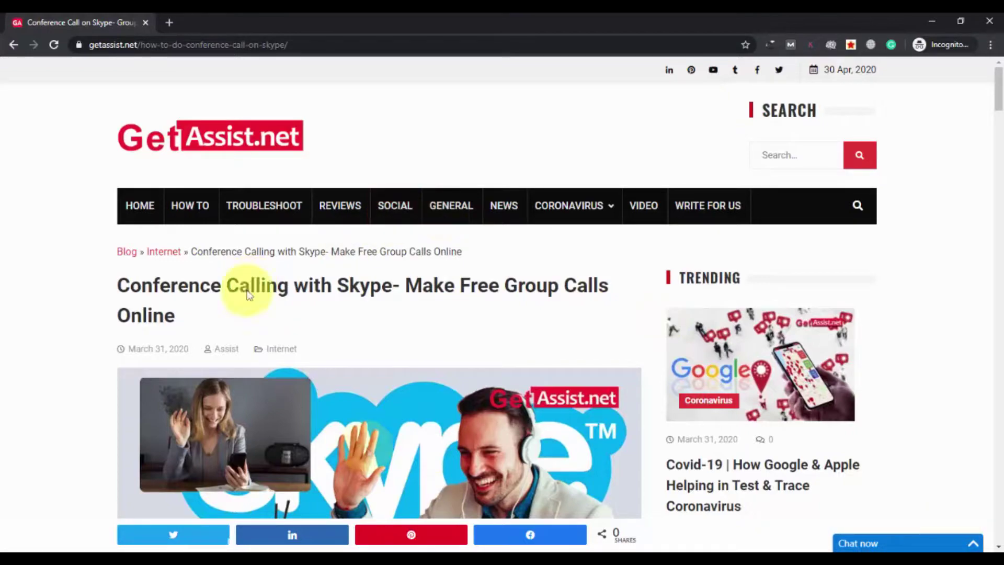
Step: Replace the article tab with a new incognito tab and load skype.com
{"action": "left_click", "coordinate": [168, 23]}
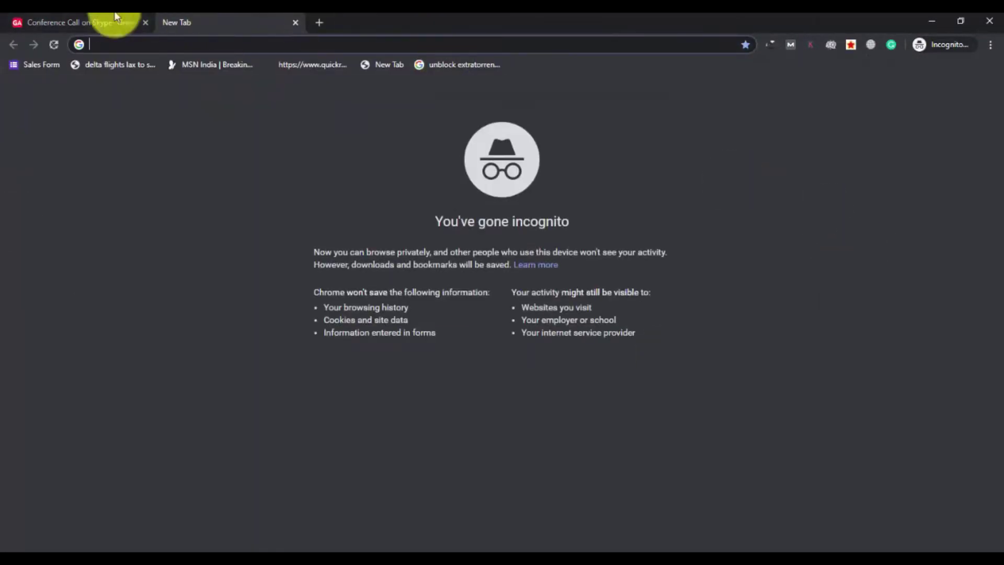
{"action": "left_click", "coordinate": [147, 22]}
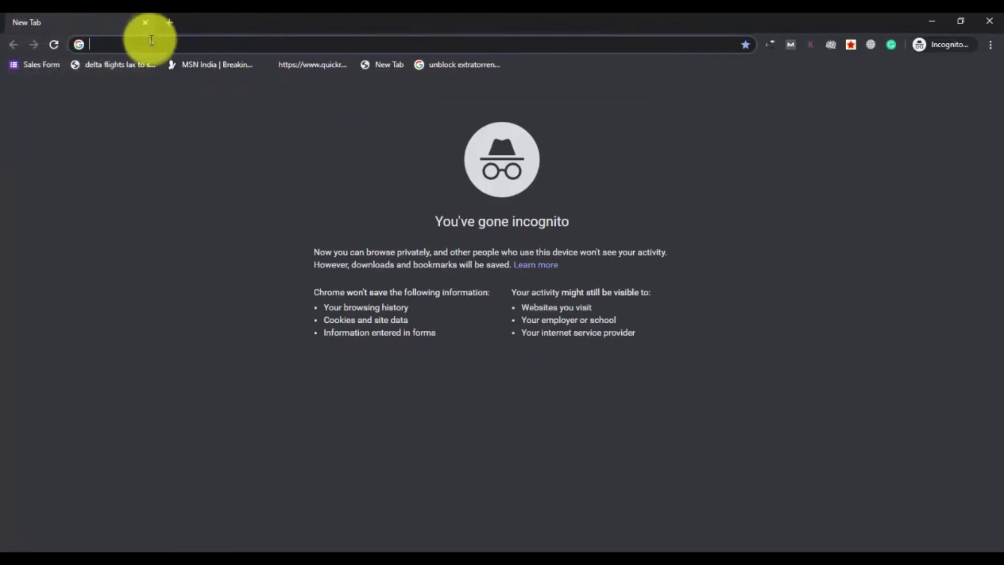
{"action": "type", "text": "sk"}
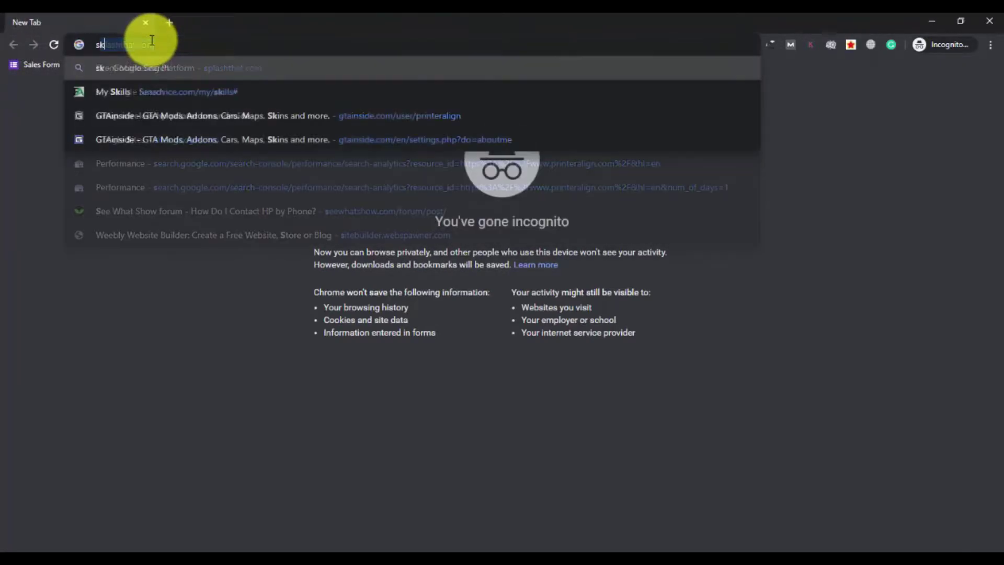
{"action": "type", "text": "ype.com"}
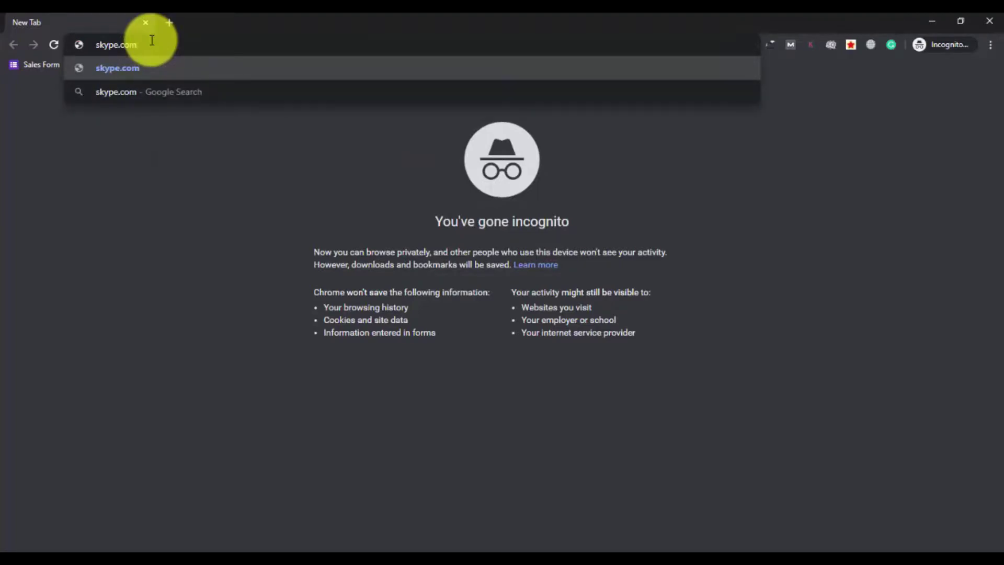
{"action": "key", "text": "Return"}
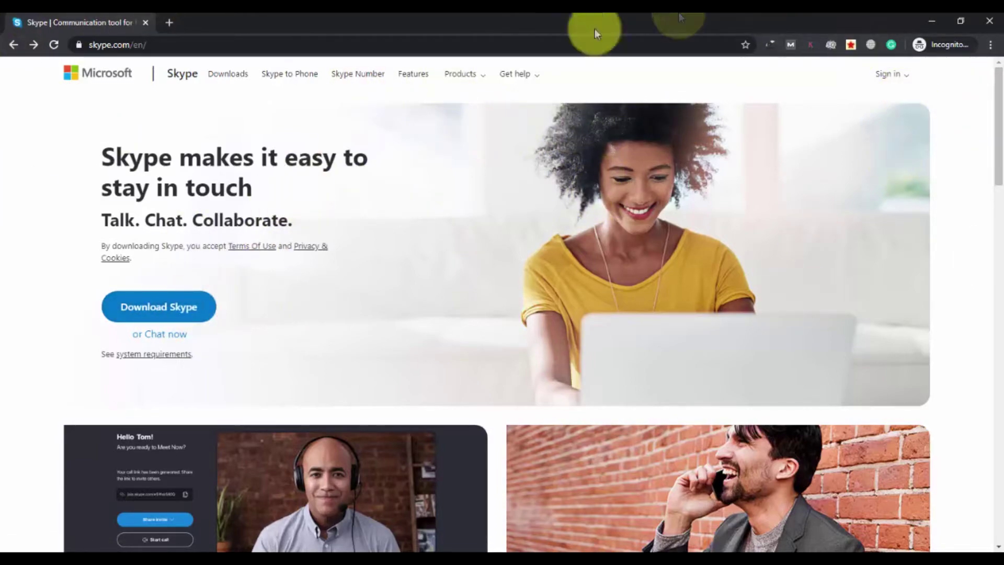
Step: Open Skype's Sign in options and follow the Sign up link for new users
{"action": "left_click", "coordinate": [899, 79]}
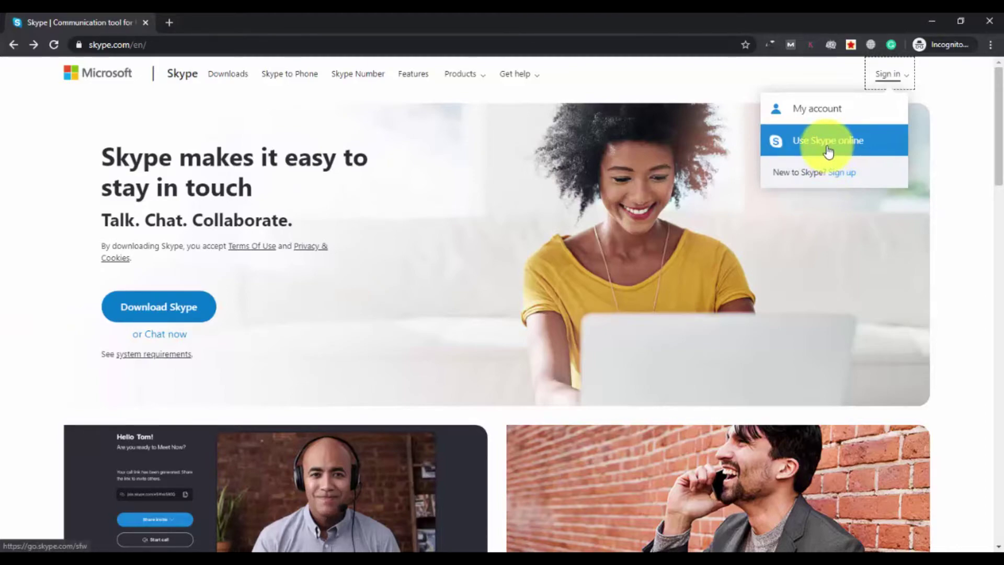
{"action": "left_click", "coordinate": [915, 90]}
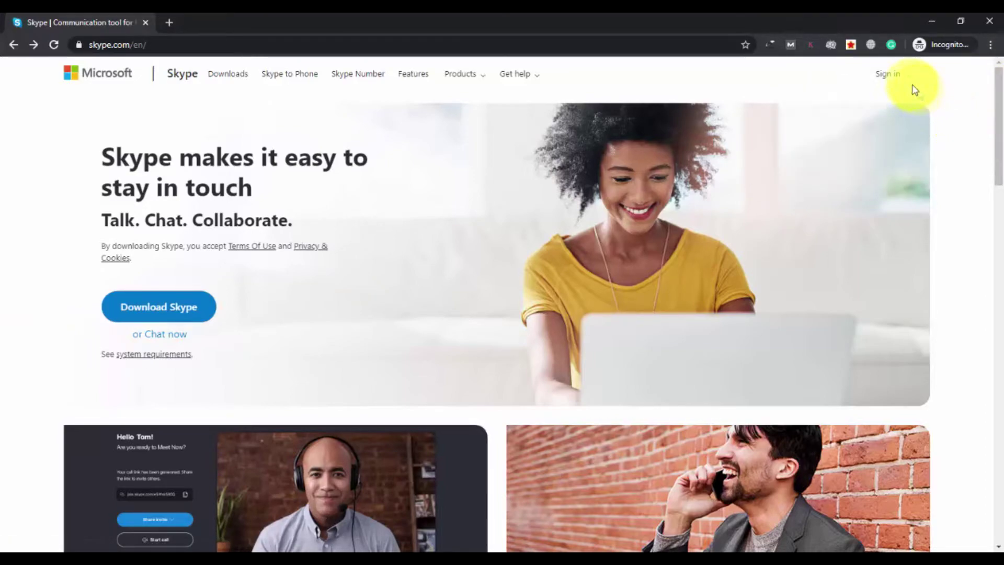
{"action": "left_click", "coordinate": [899, 79]}
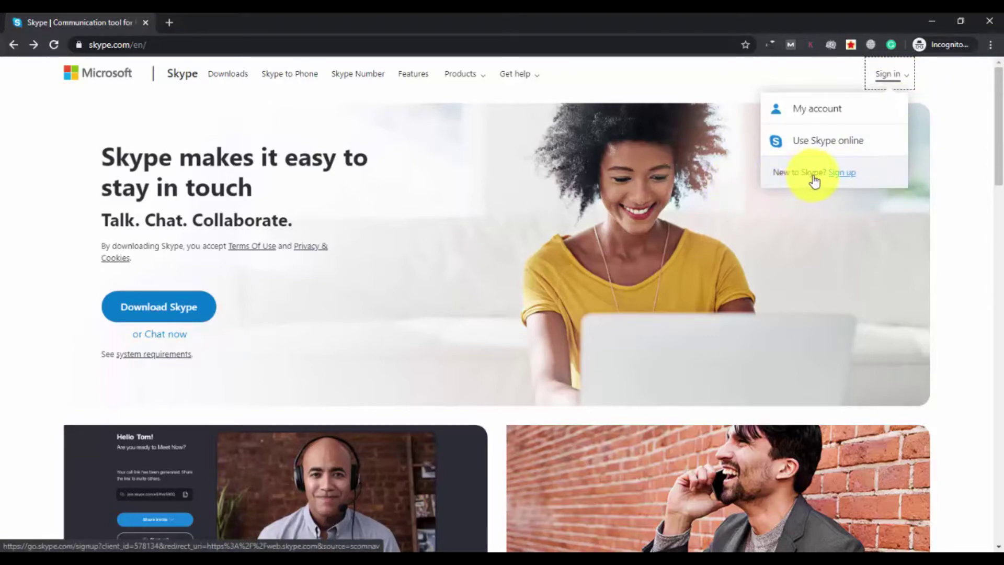
{"action": "left_click", "coordinate": [840, 177]}
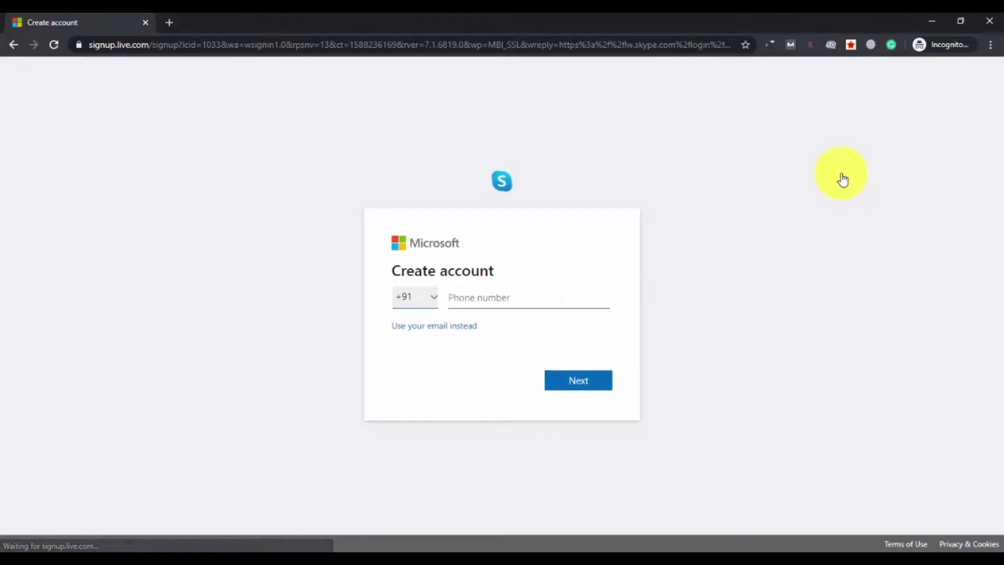
Step: Switch to email signup, enter your Gmail address, and submit it
{"action": "left_click", "coordinate": [450, 296]}
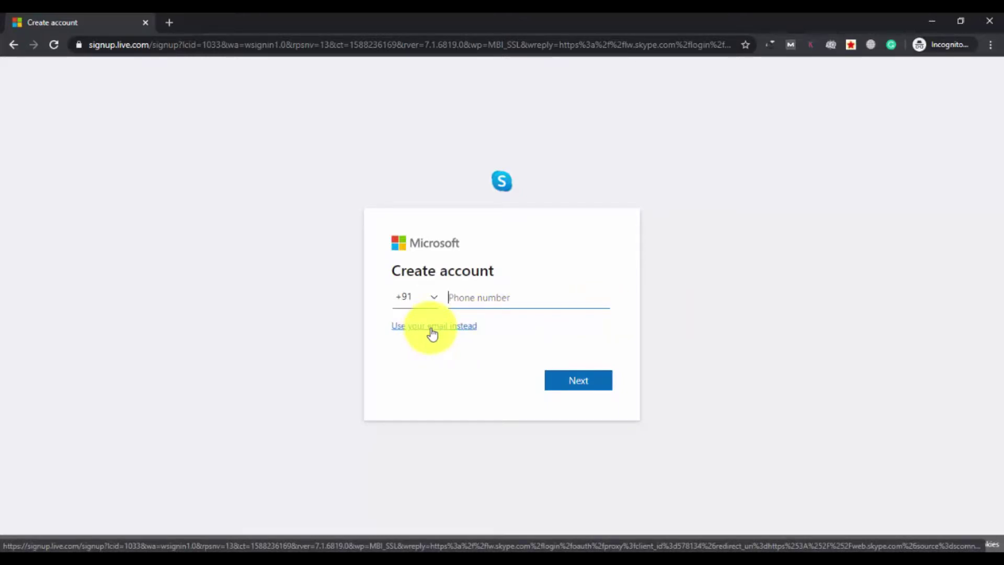
{"action": "left_click", "coordinate": [462, 330]}
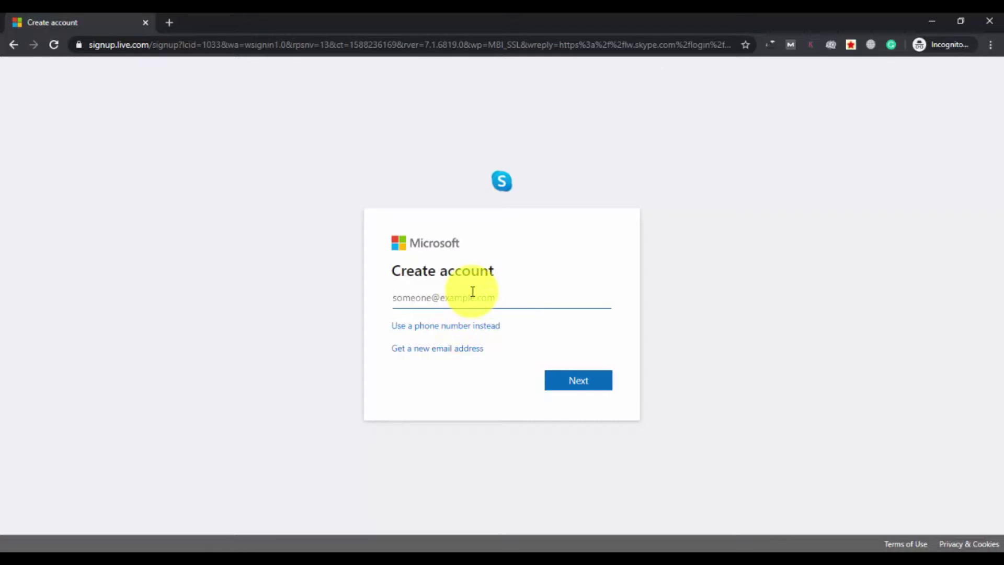
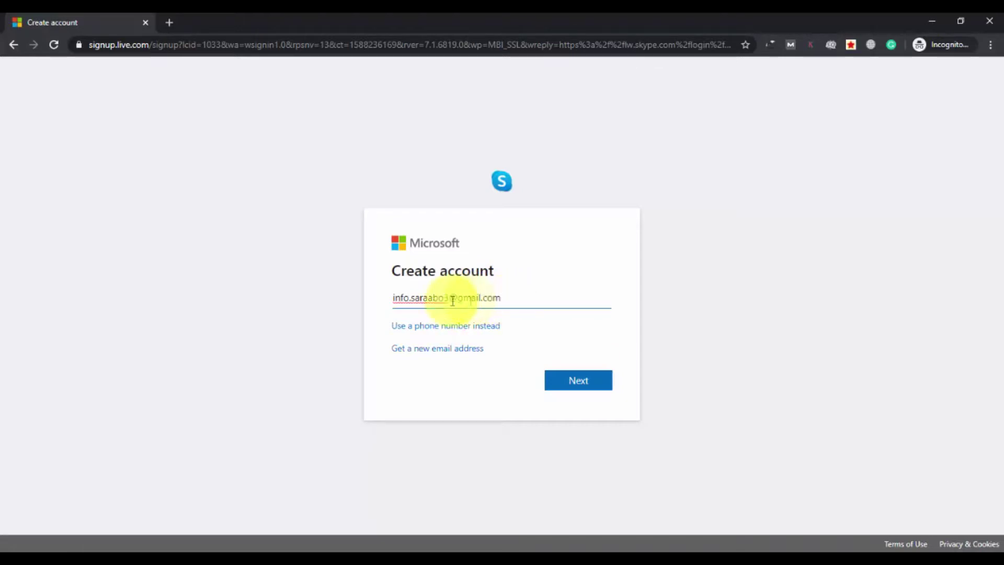
{"action": "left_click_drag", "start_coordinate": [457, 298], "coordinate": [511, 295]}
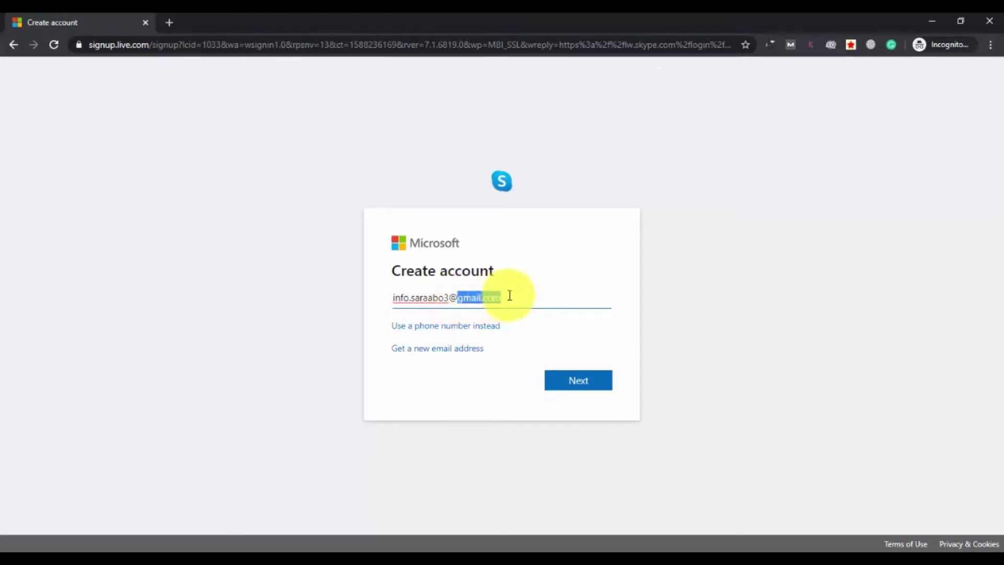
{"action": "left_click", "coordinate": [510, 296]}
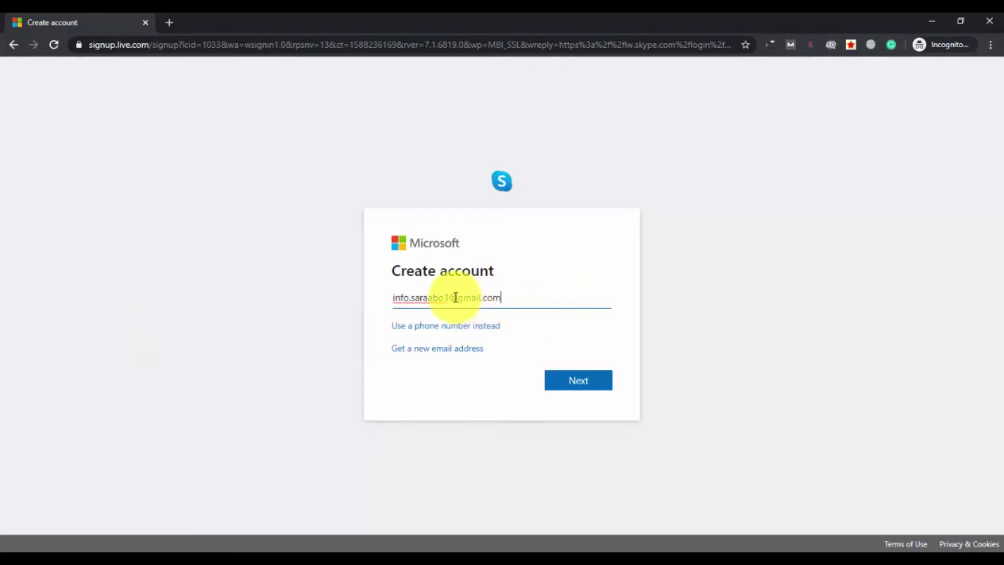
{"action": "left_click_drag", "start_coordinate": [460, 298], "coordinate": [499, 298]}
{"action": "left_click", "coordinate": [499, 298]}
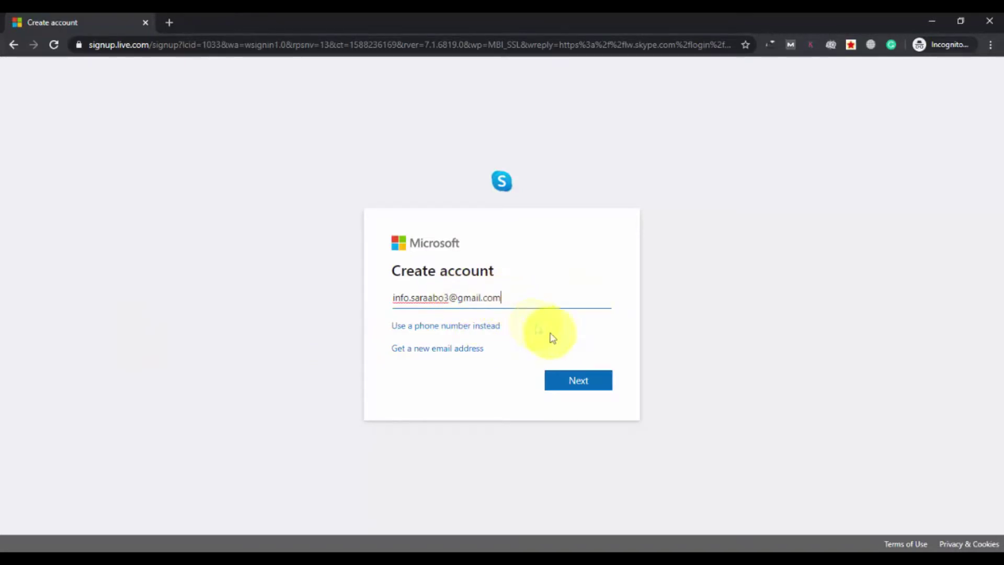
{"action": "left_click", "coordinate": [583, 386]}
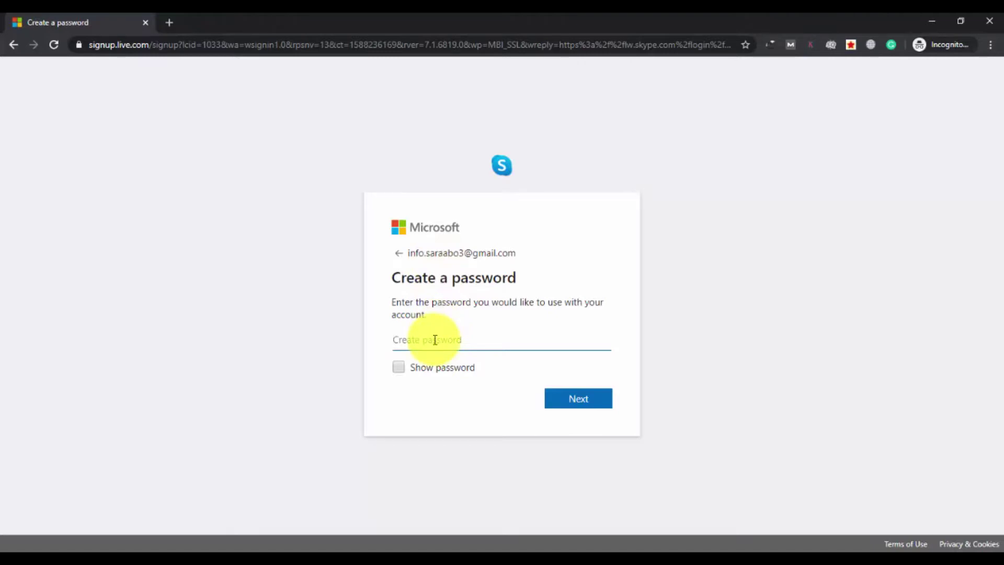
Step: Type the new account password, retyping after mistakes, and submit it
{"action": "type", "text": "••••"}
{"action": "key", "text": "BackSpace"}
{"action": "key", "text": "BackSpace"}
{"action": "key", "text": "BackSpace"}
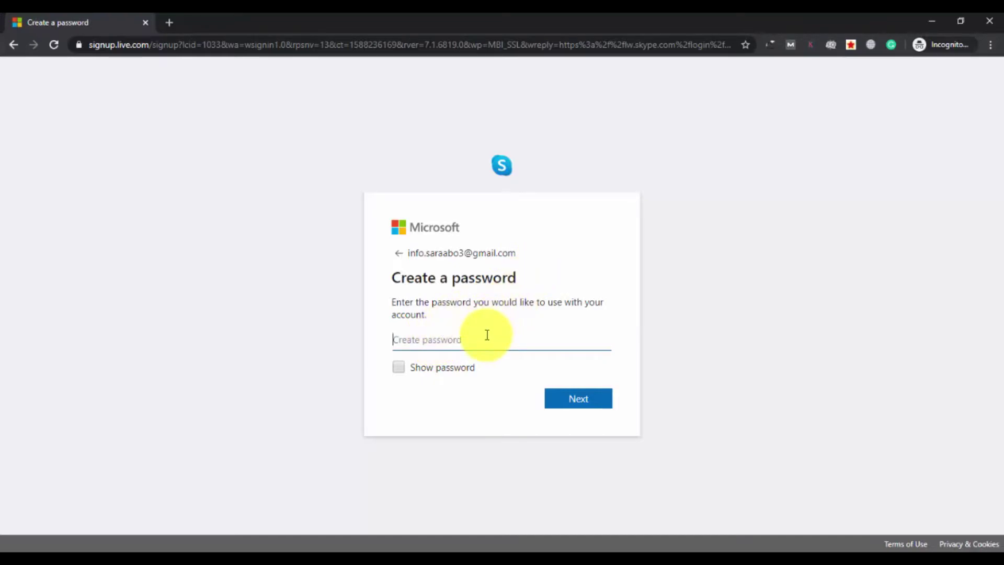
{"action": "type", "text": "•"}
{"action": "key", "text": "BackSpace"}
{"action": "key", "text": "BackSpace"}
{"action": "type", "text": "••••••••••"}
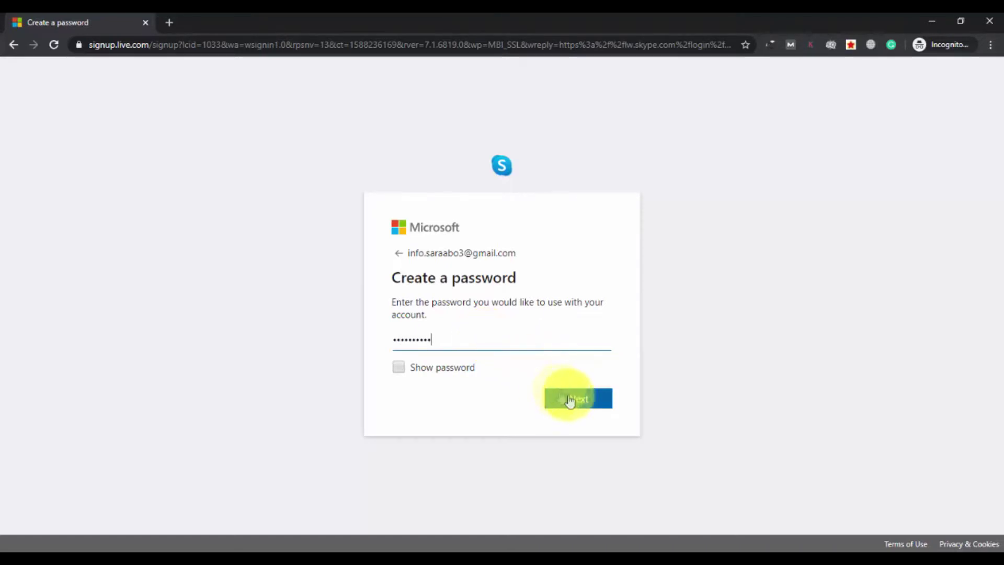
{"action": "left_click", "coordinate": [596, 404]}
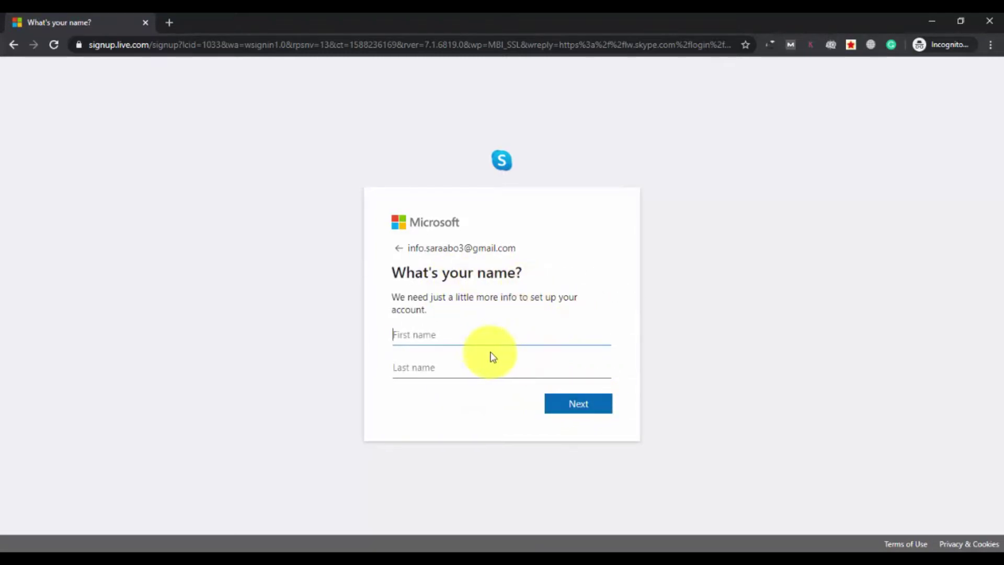
Step: Fill in the account holder's first name and last name, then submit them
{"action": "left_click", "coordinate": [522, 336]}
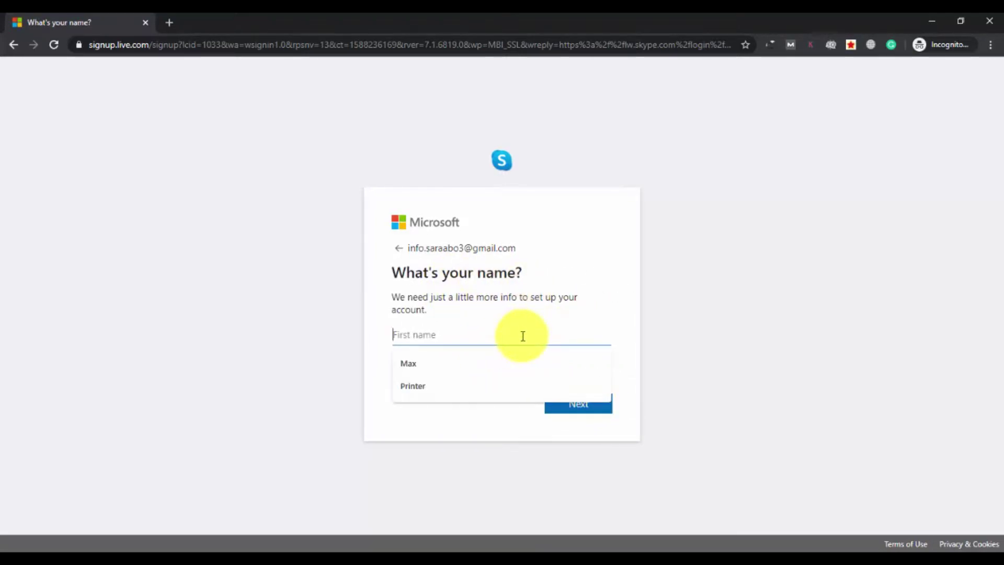
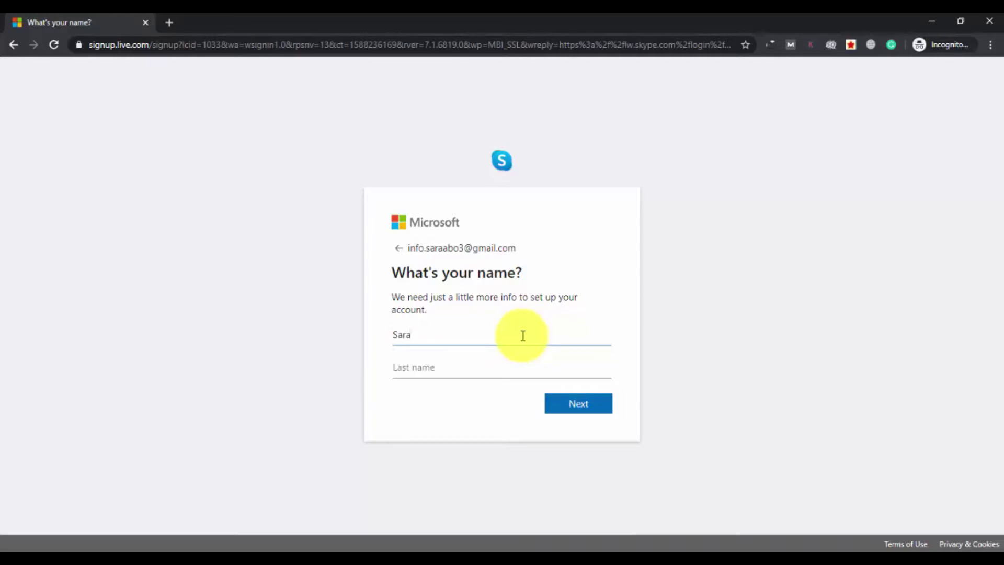
{"action": "left_click", "coordinate": [506, 368]}
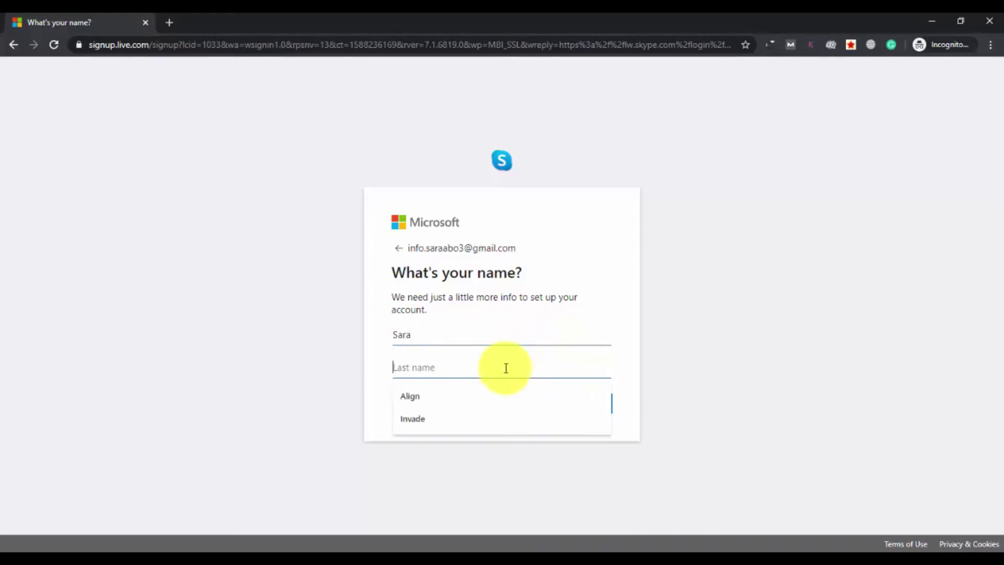
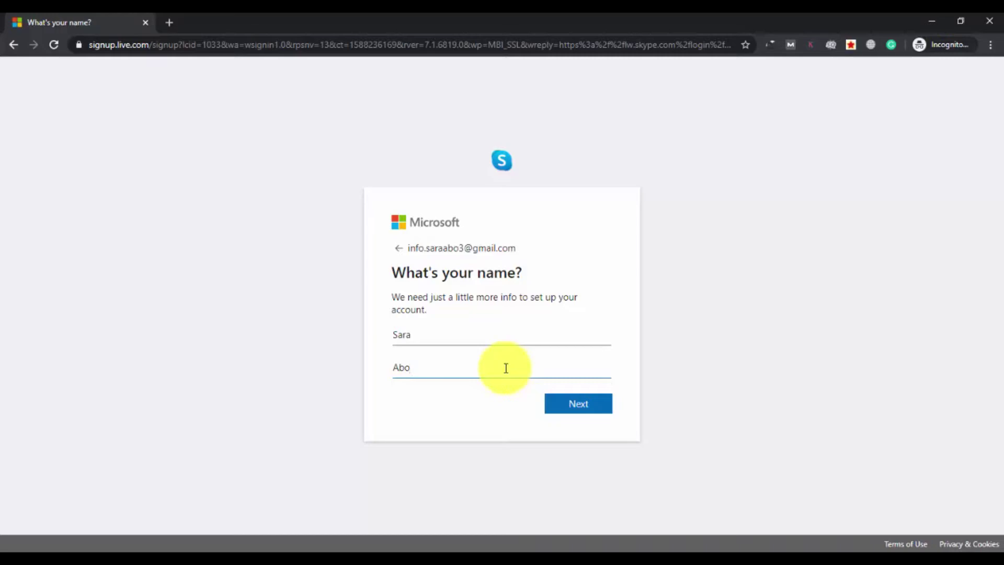
{"action": "left_click", "coordinate": [578, 407]}
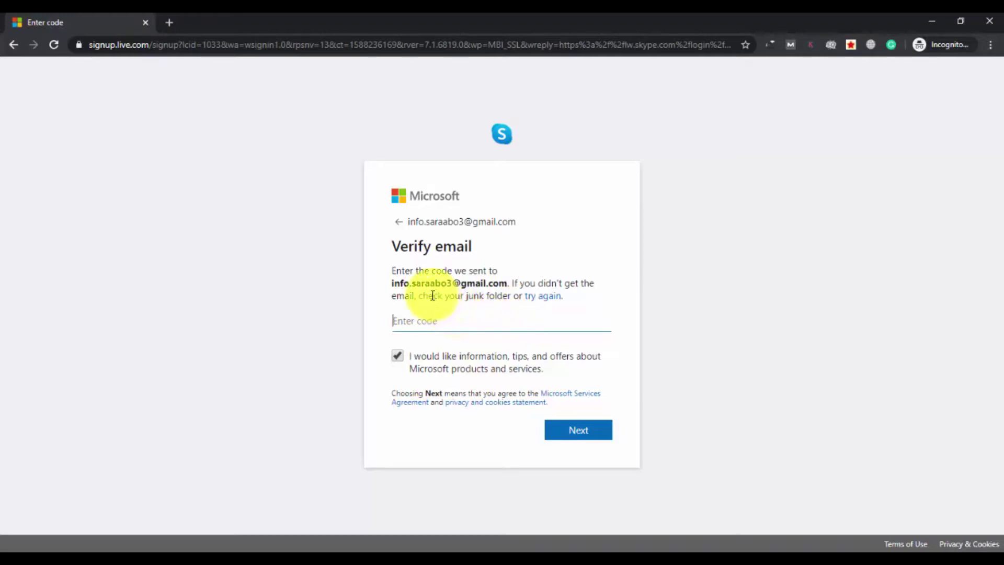
{"action": "left_click_drag", "start_coordinate": [392, 283], "coordinate": [507, 283]}
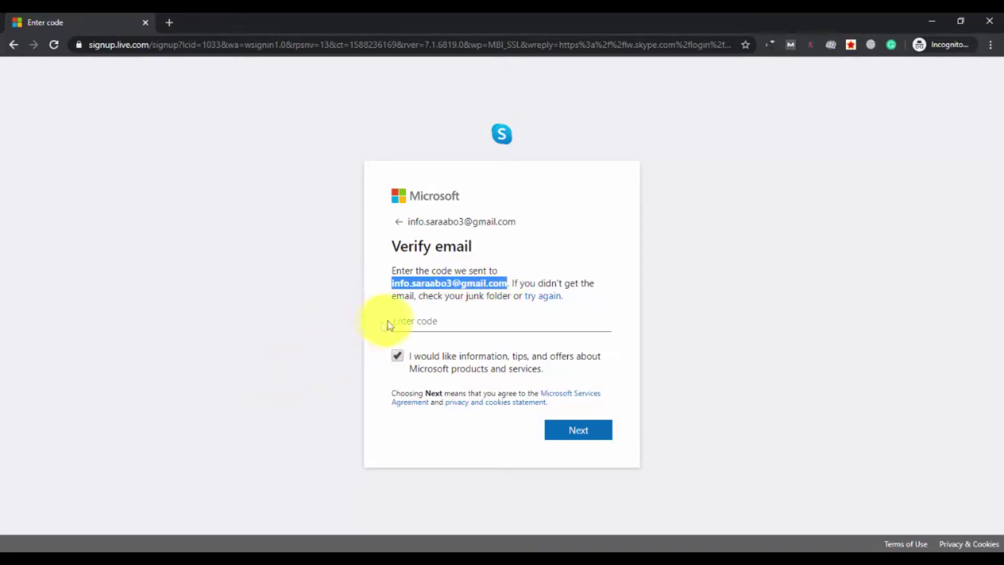
{"action": "left_click", "coordinate": [416, 321]}
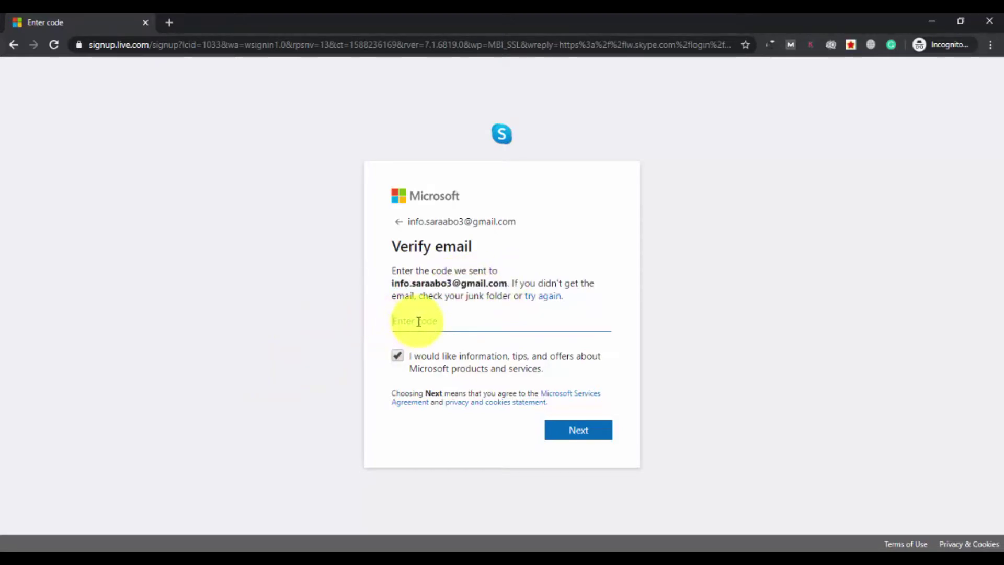
Step: Open Gmail at gmail.com in a second browser tab
{"action": "left_click", "coordinate": [171, 21]}
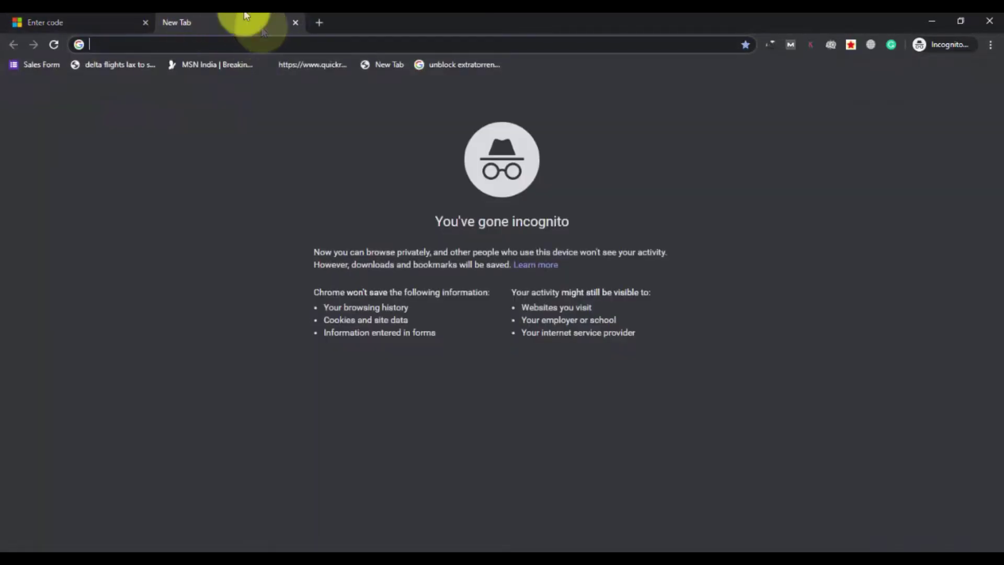
{"action": "type", "text": "h"}
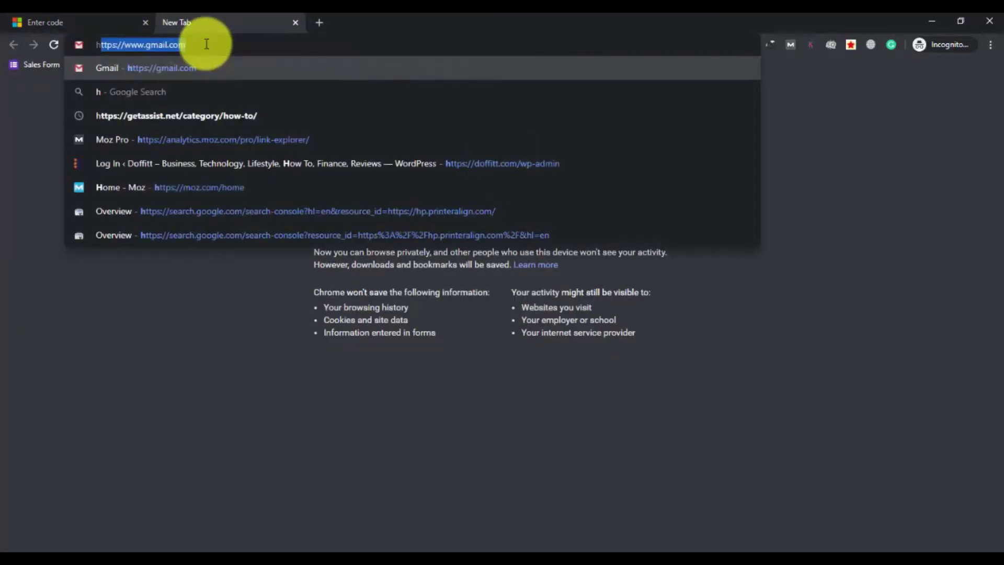
{"action": "key", "text": "BackSpace"}
{"action": "key", "text": "BackSpace"}
{"action": "type", "text": "gma"}
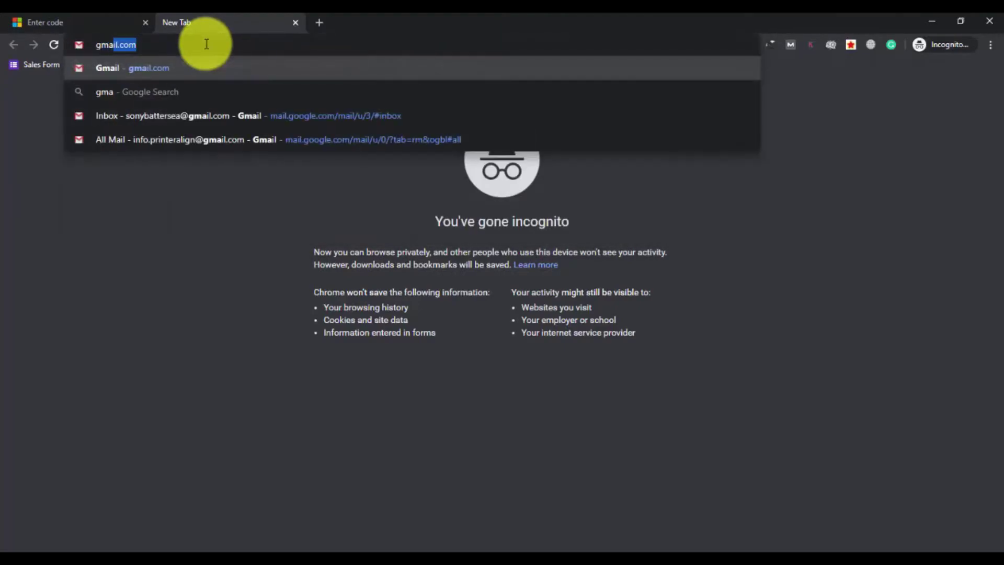
{"action": "key", "text": "Return"}
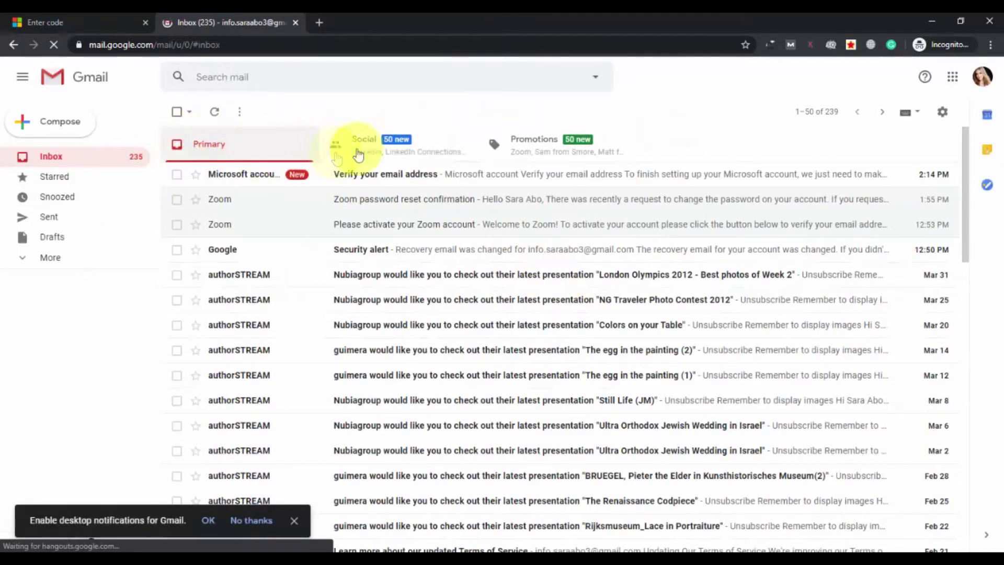
Step: Open Microsoft's 'Verify your email address' message in Gmail and copy its security code
{"action": "left_click", "coordinate": [983, 78]}
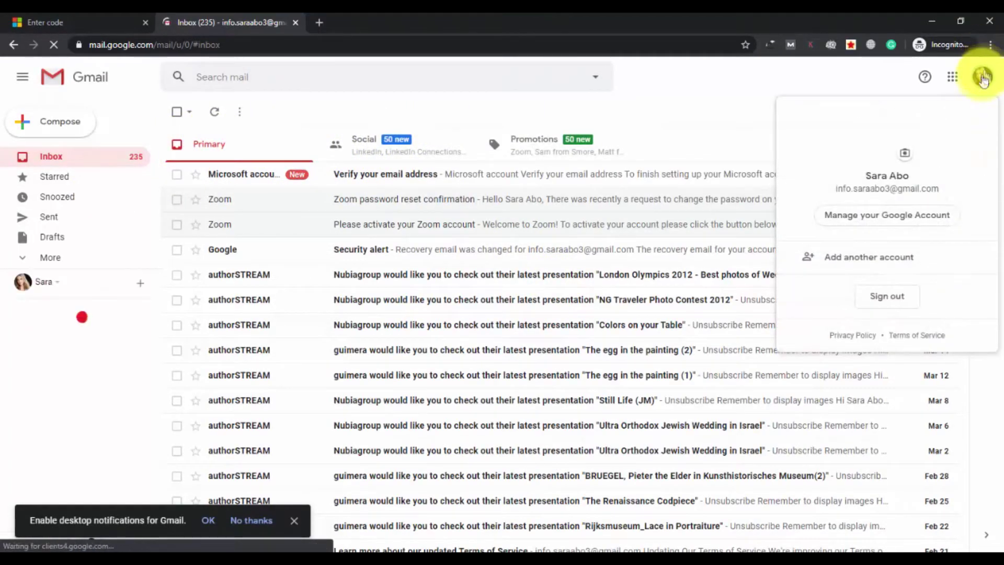
{"action": "left_click", "coordinate": [982, 77]}
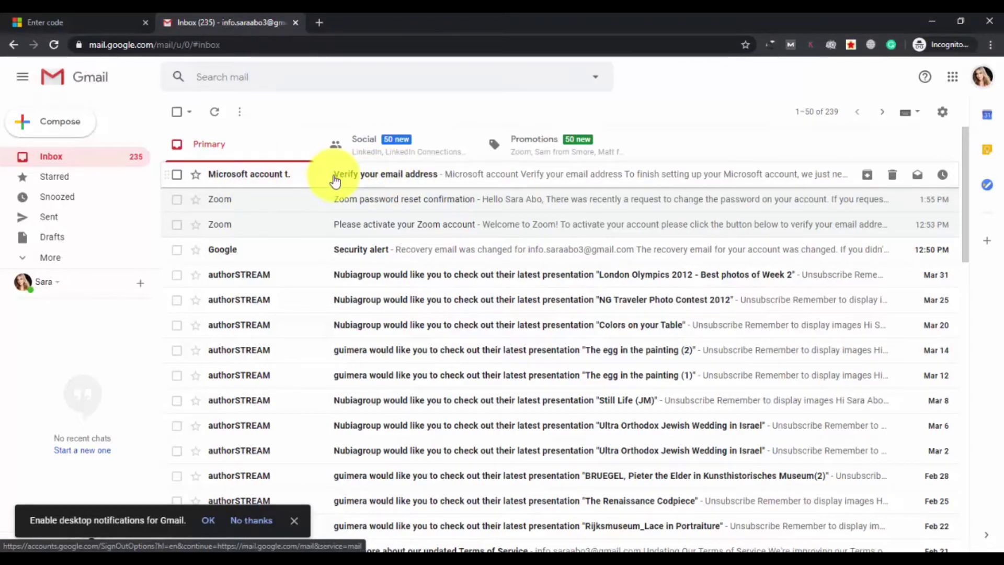
{"action": "left_click", "coordinate": [335, 181]}
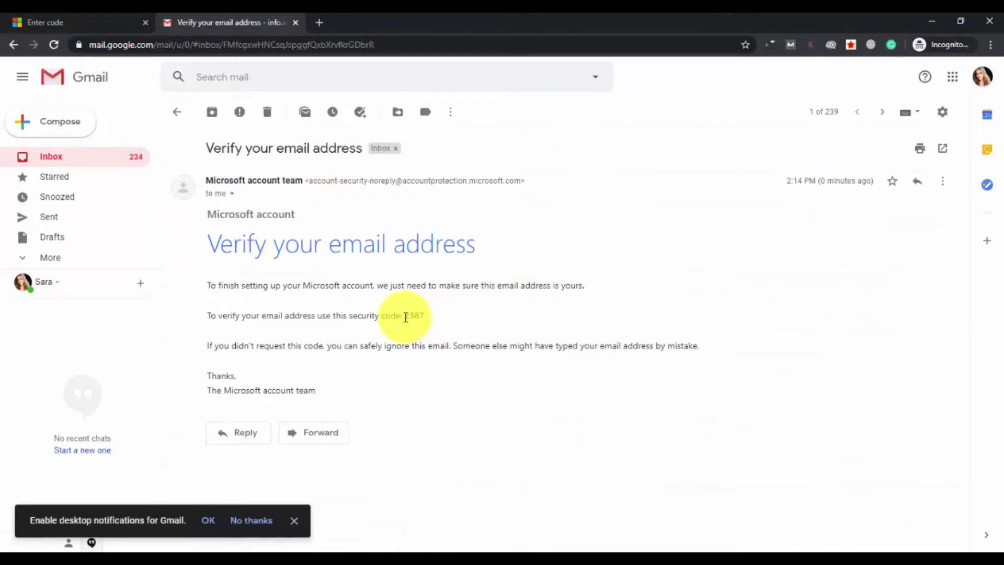
{"action": "left_click_drag", "start_coordinate": [406, 316], "coordinate": [424, 314]}
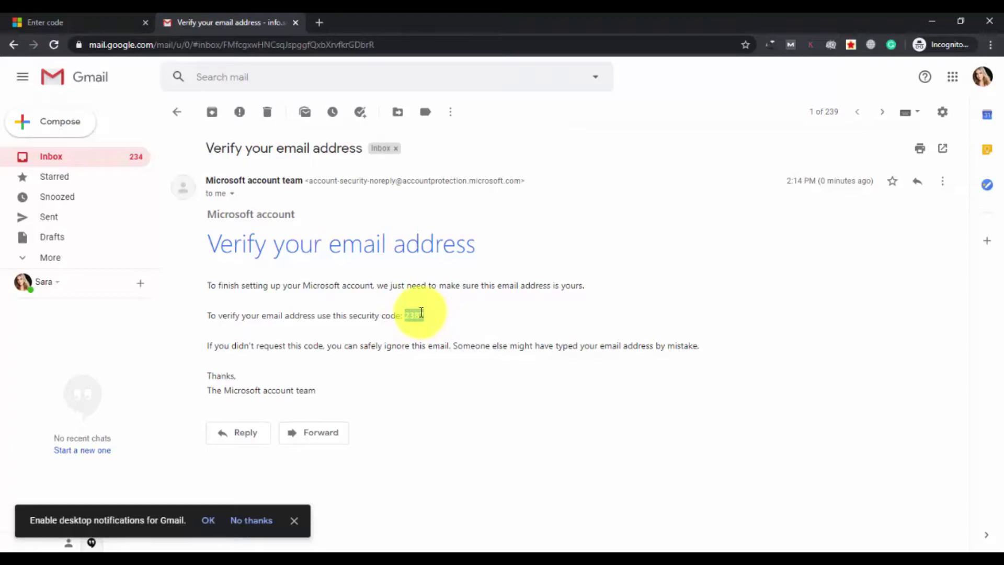
{"action": "right_click", "coordinate": [422, 313]}
{"action": "left_click", "coordinate": [451, 322]}
Step: Paste the security code into the signup page, submit it, and pass the character check
{"action": "left_click", "coordinate": [100, 16]}
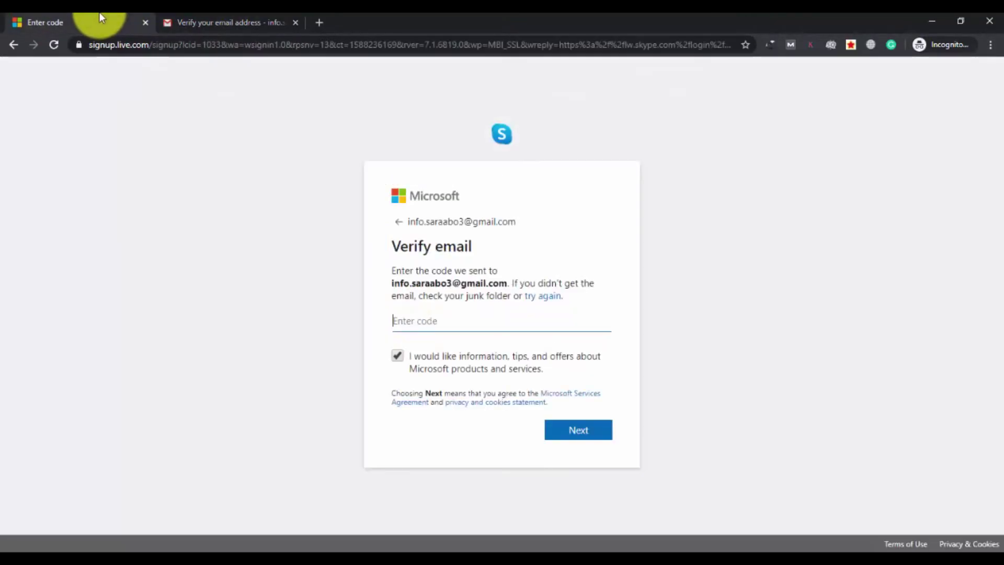
{"action": "right_click", "coordinate": [443, 321]}
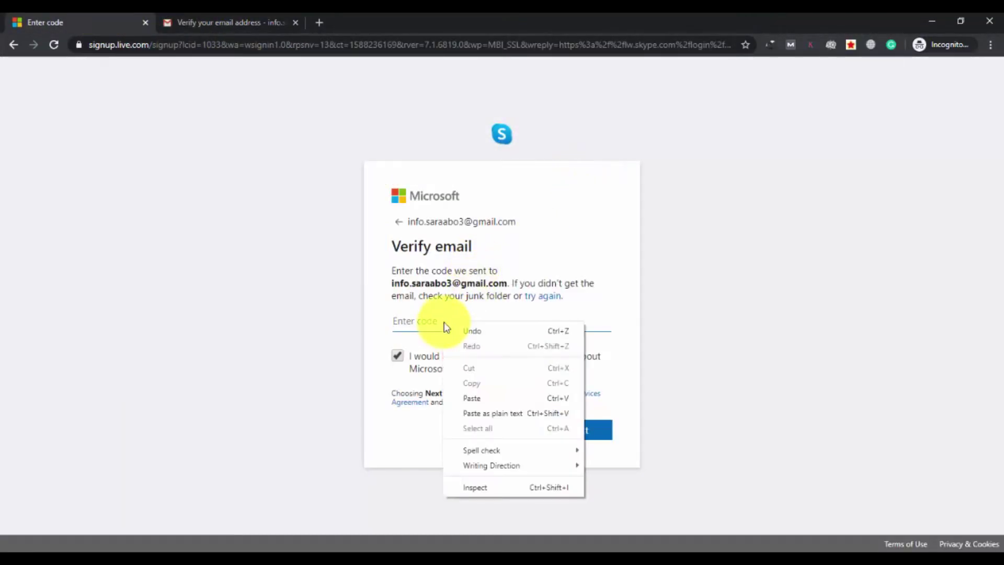
{"action": "left_click", "coordinate": [481, 401]}
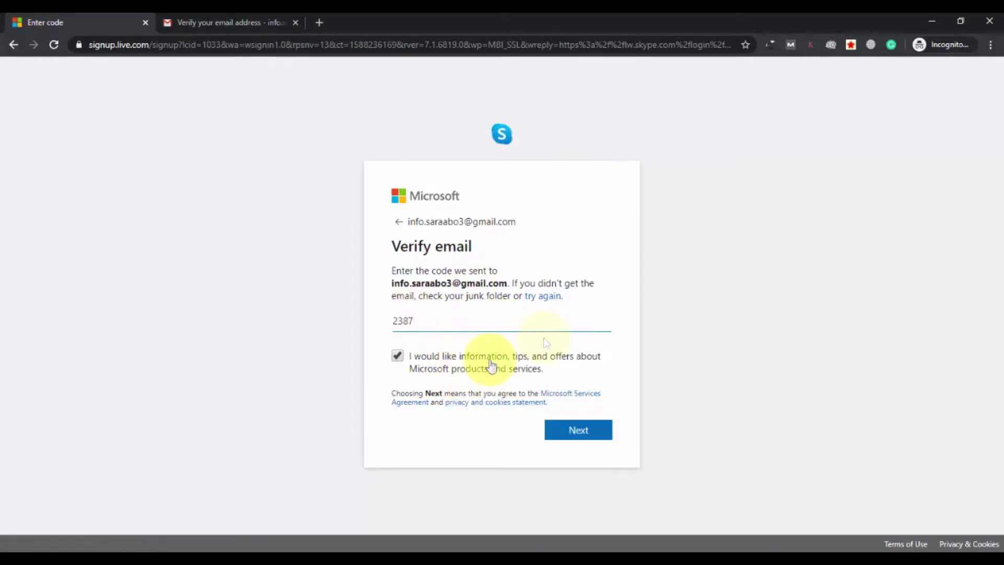
{"action": "left_click", "coordinate": [547, 446]}
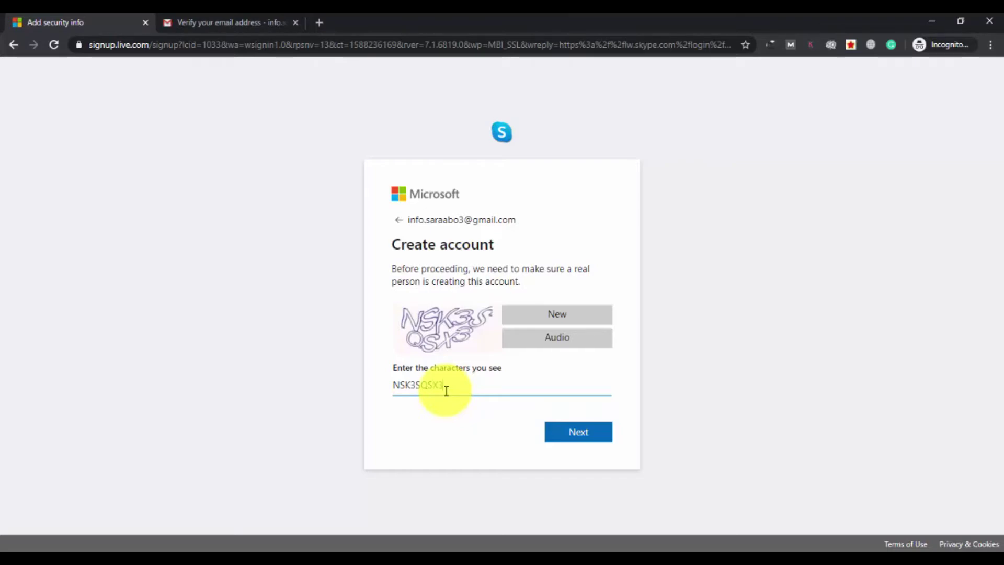
{"action": "left_click", "coordinate": [579, 432]}
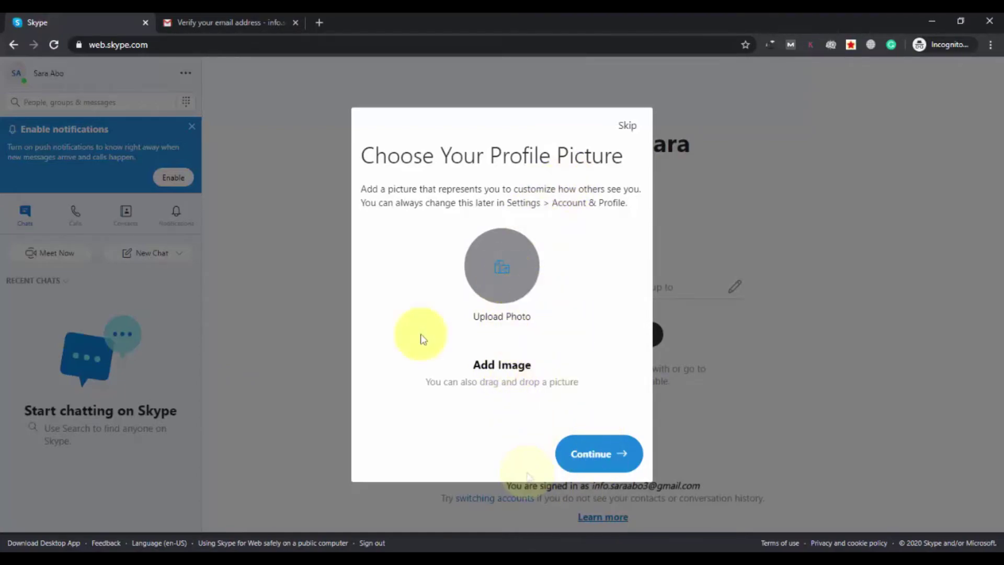
Step: Skip the profile picture, allow the microphone, test audio and call, then dismiss Find Contacts
{"action": "left_click", "coordinate": [628, 126]}
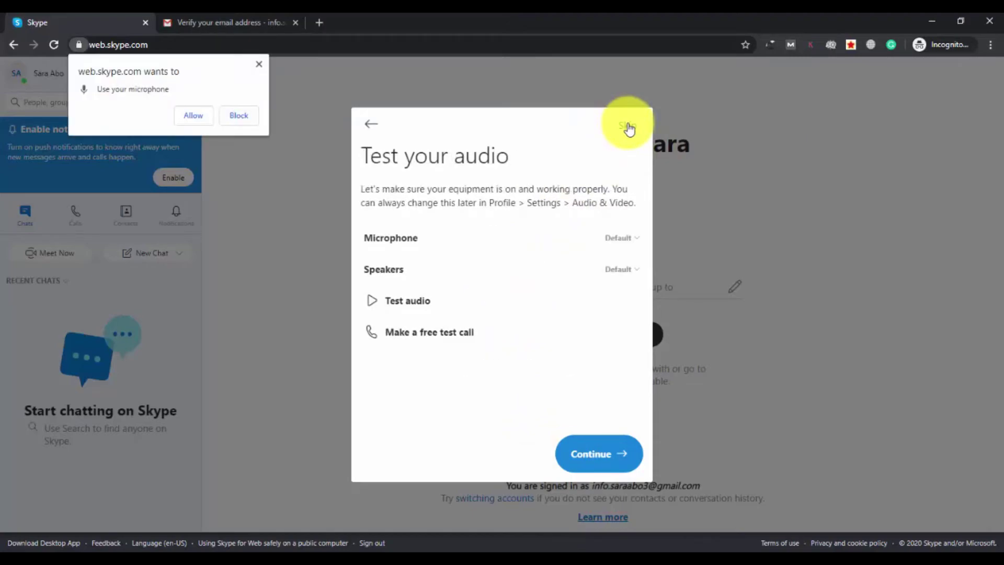
{"action": "left_click", "coordinate": [192, 117]}
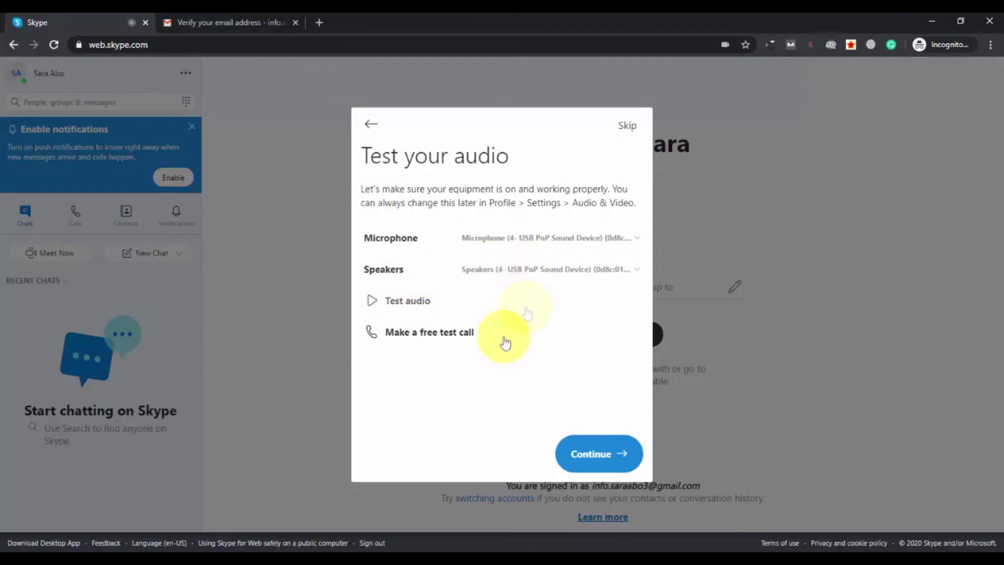
{"action": "left_click", "coordinate": [379, 307]}
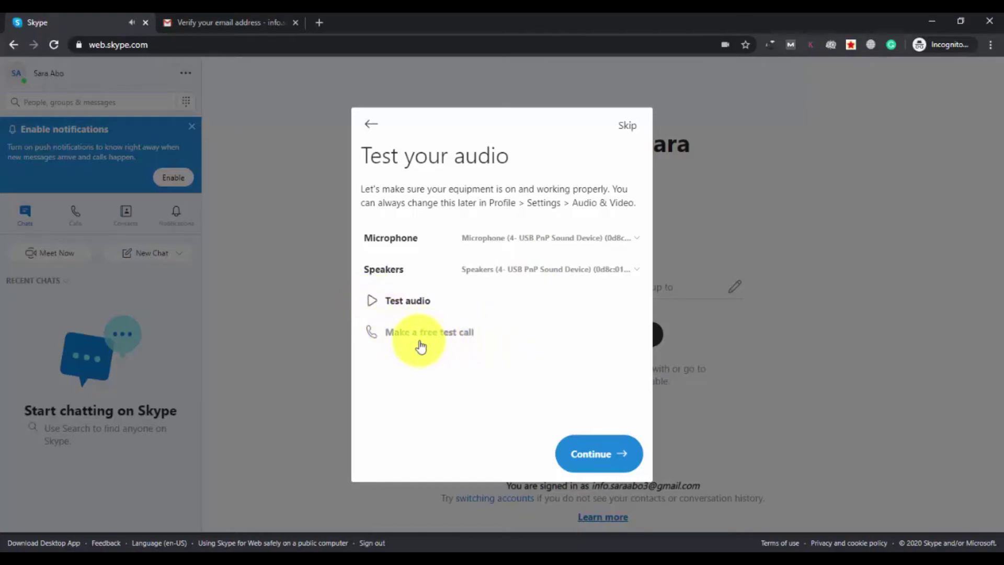
{"action": "left_click", "coordinate": [446, 342]}
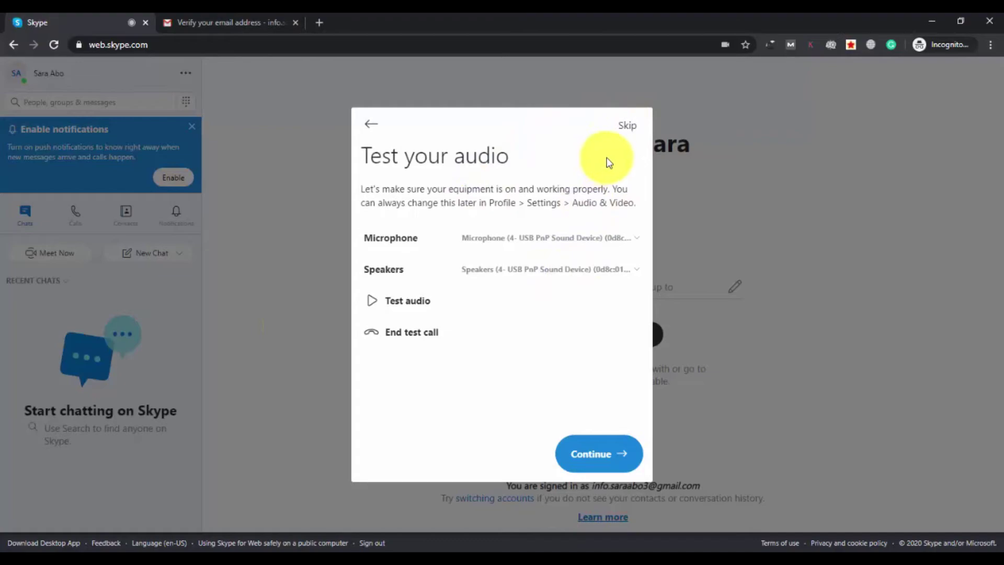
{"action": "left_click", "coordinate": [632, 128]}
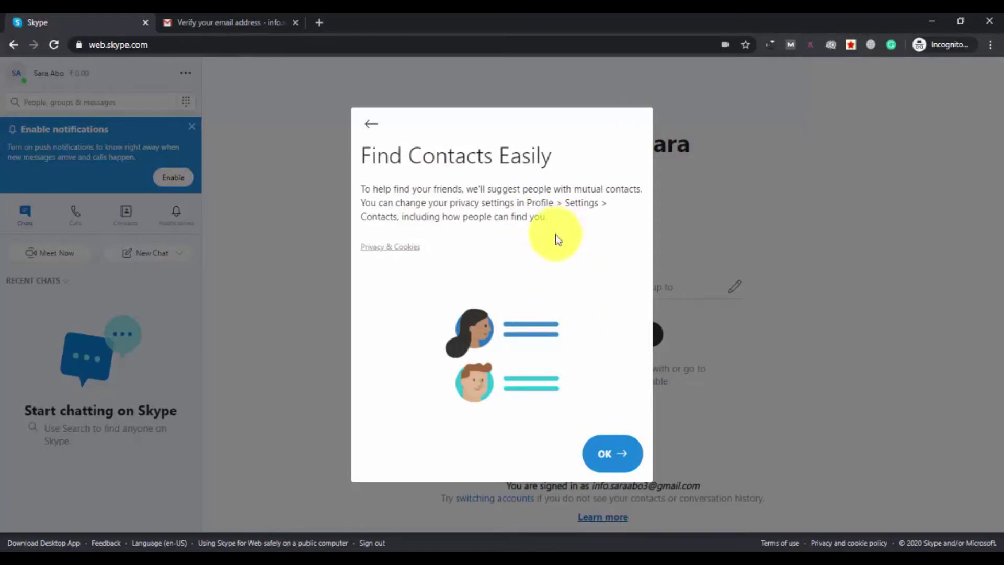
{"action": "left_click", "coordinate": [609, 460]}
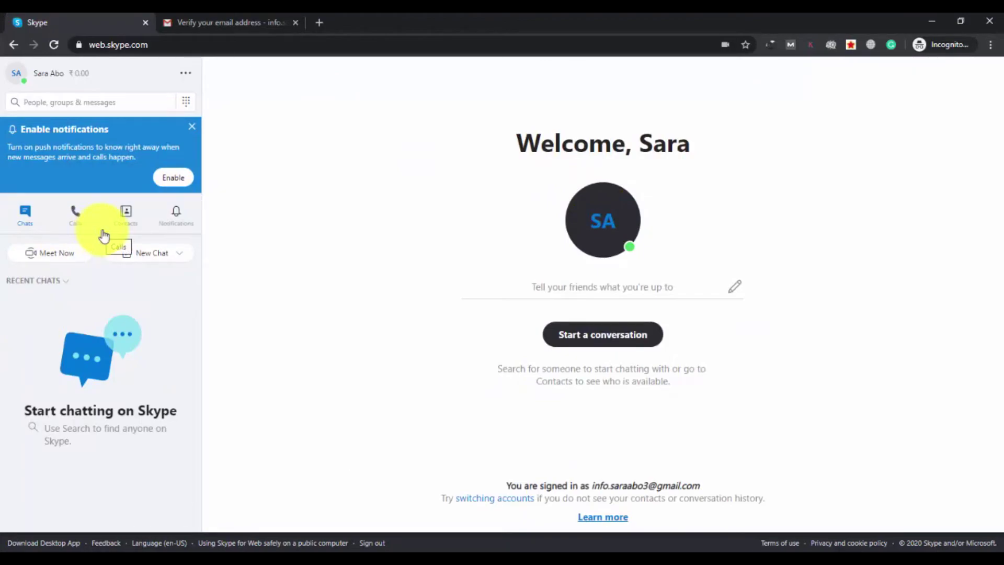
Step: Close Meet Now, start a new chat with Echo / Sound Test Service, and show Contacts
{"action": "left_click", "coordinate": [58, 256]}
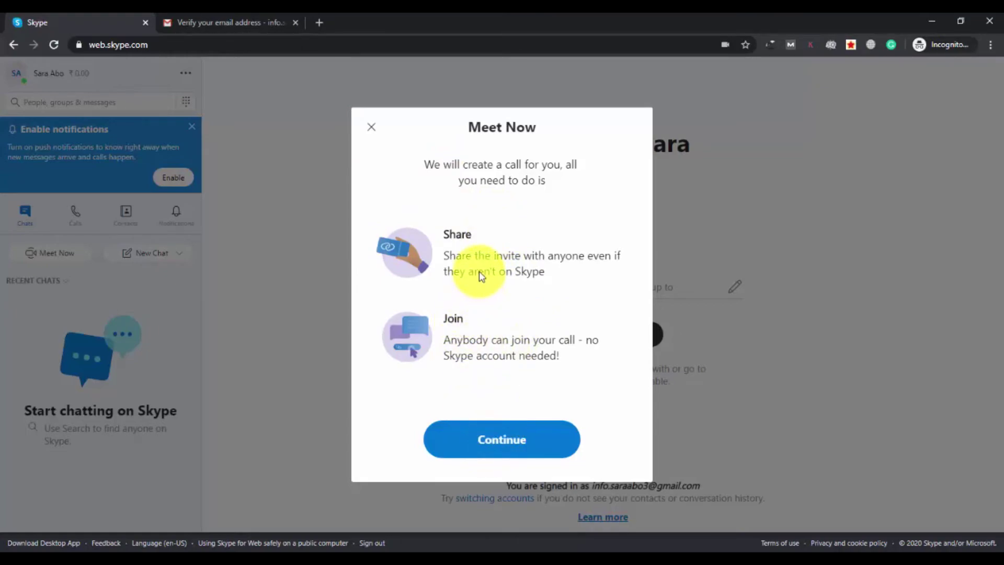
{"action": "left_click", "coordinate": [371, 126]}
{"action": "left_click", "coordinate": [161, 254]}
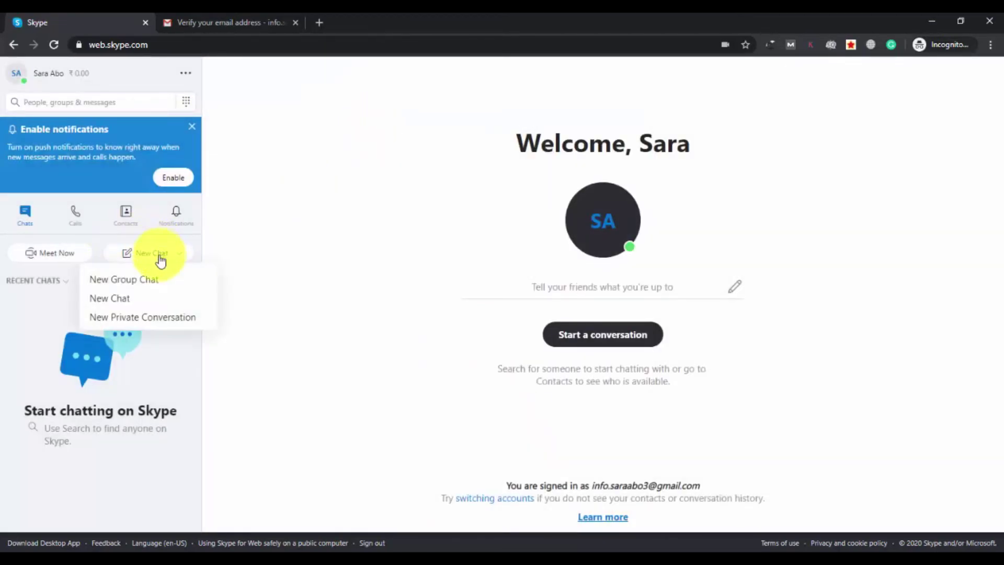
{"action": "left_click", "coordinate": [120, 308]}
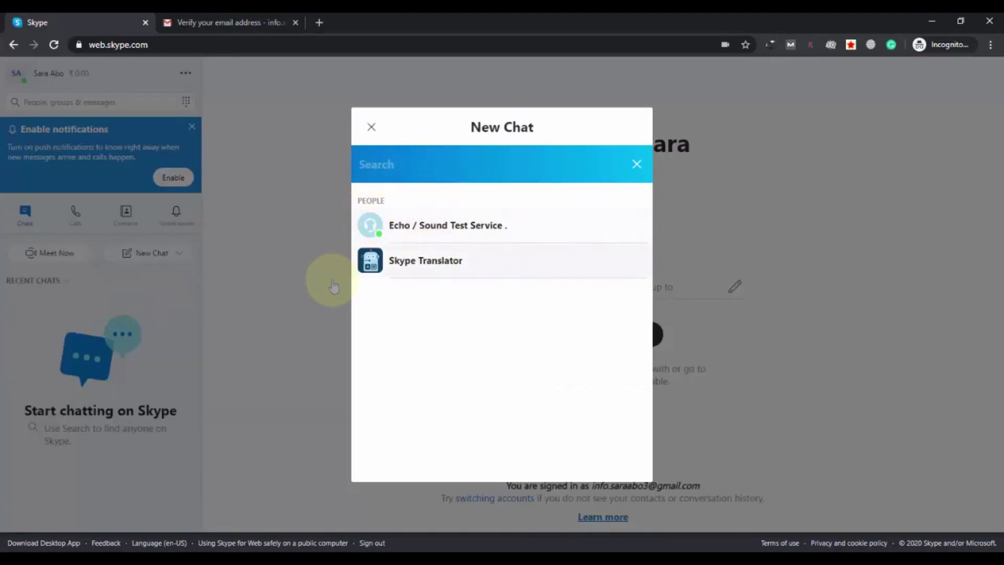
{"action": "left_click", "coordinate": [474, 240]}
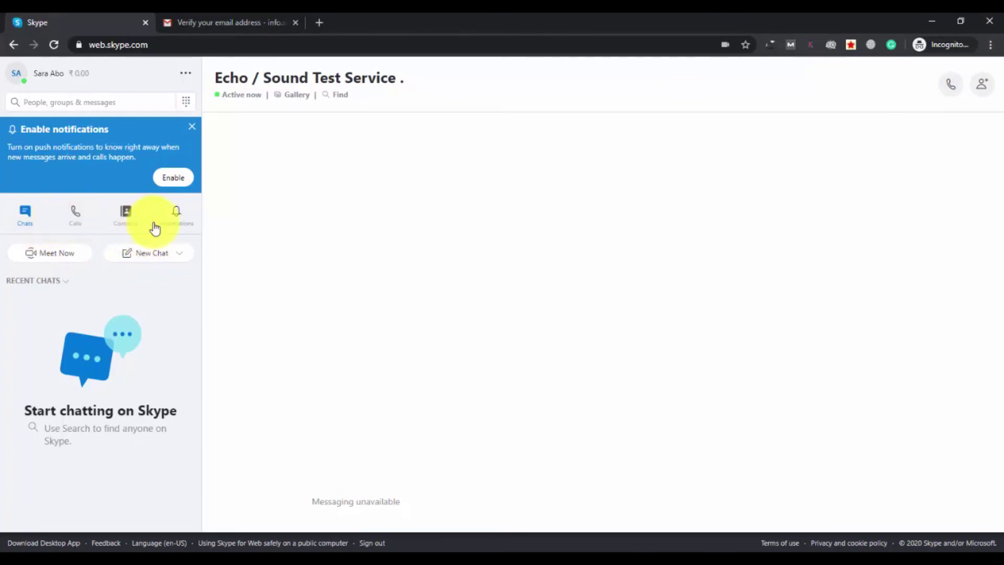
{"action": "left_click", "coordinate": [130, 225]}
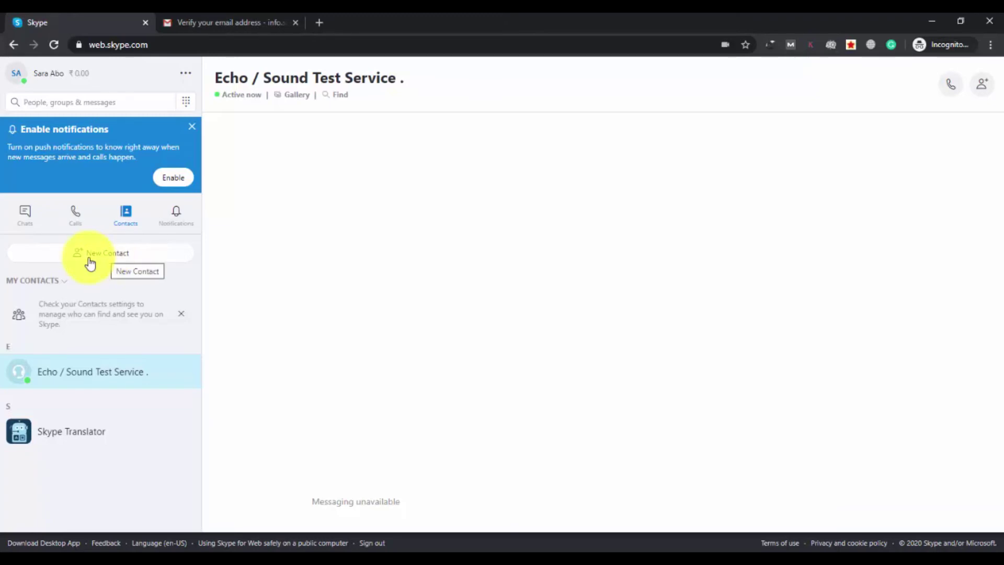
Step: Search people by the contact's first name and add the top match as a new contact
{"action": "left_click", "coordinate": [111, 261]}
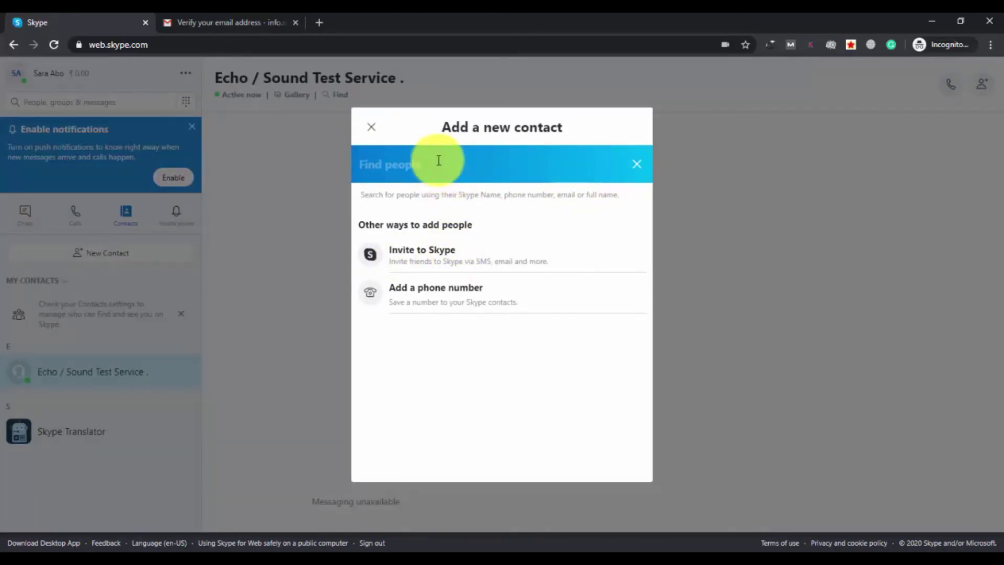
{"action": "type", "text": "i"}
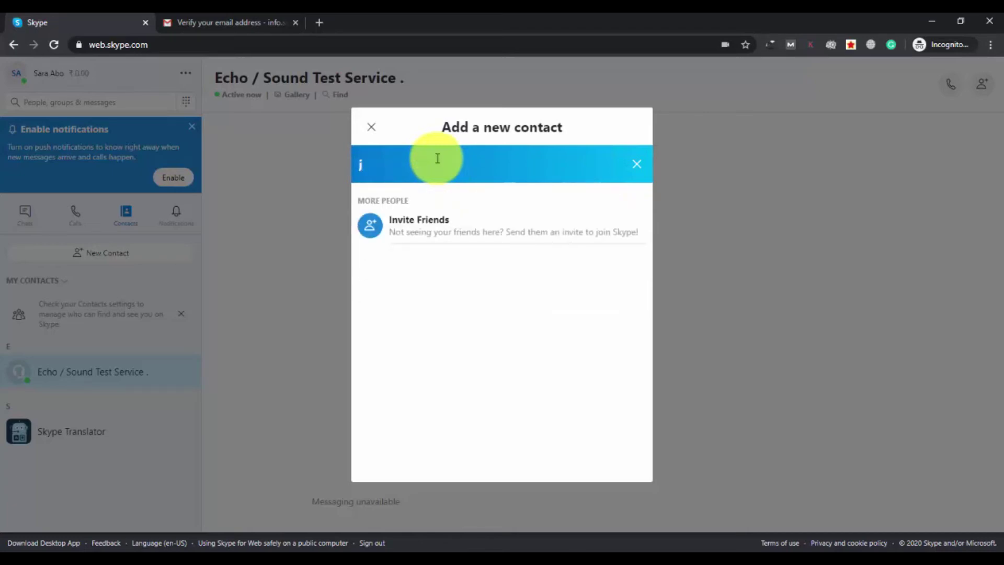
{"action": "type", "text": "o"}
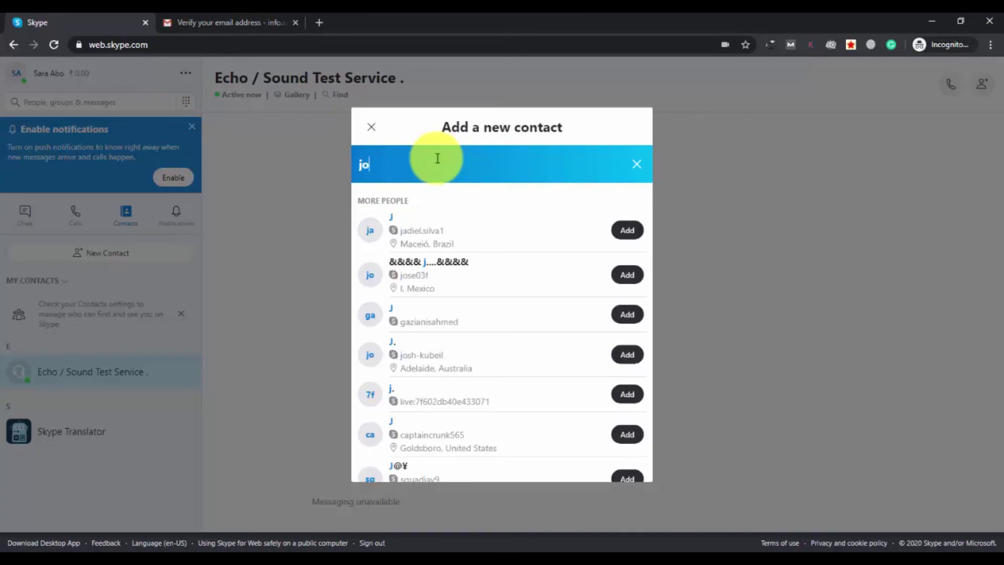
{"action": "type", "text": "hn"}
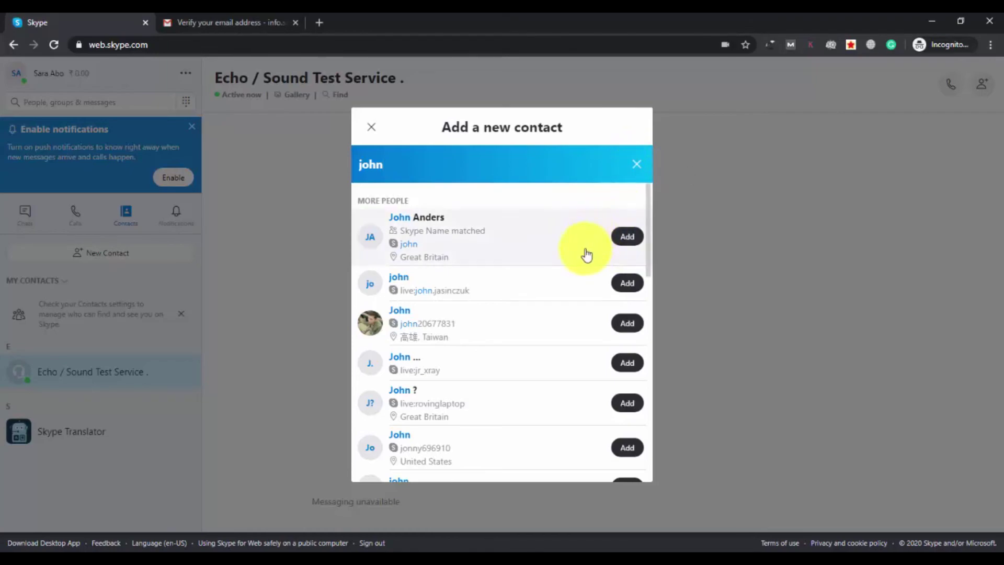
{"action": "left_click", "coordinate": [625, 237]}
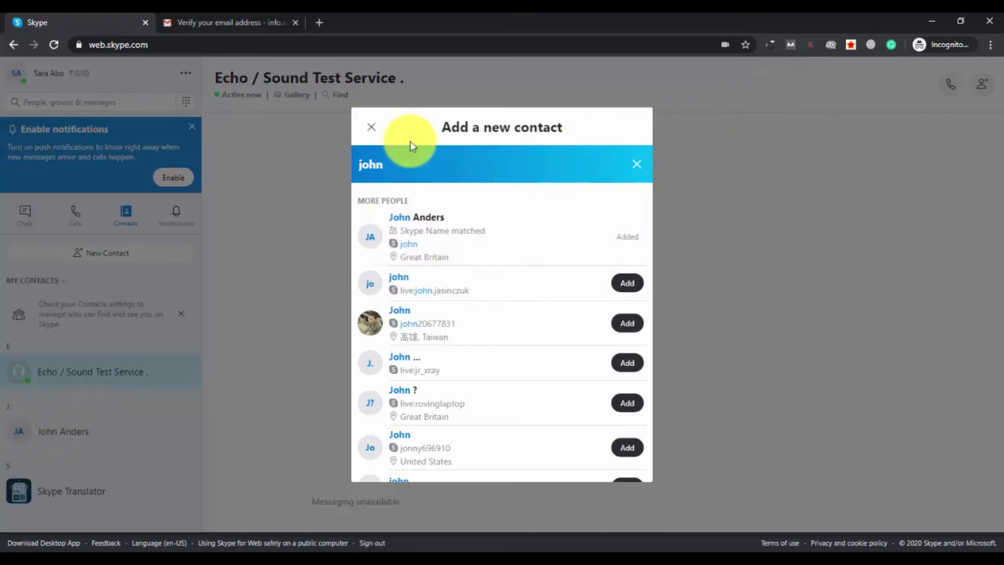
{"action": "left_click", "coordinate": [371, 127]}
Step: Open the new contact's chat, send a wave, then type and delete a 'Hey' draft
{"action": "left_click", "coordinate": [72, 437]}
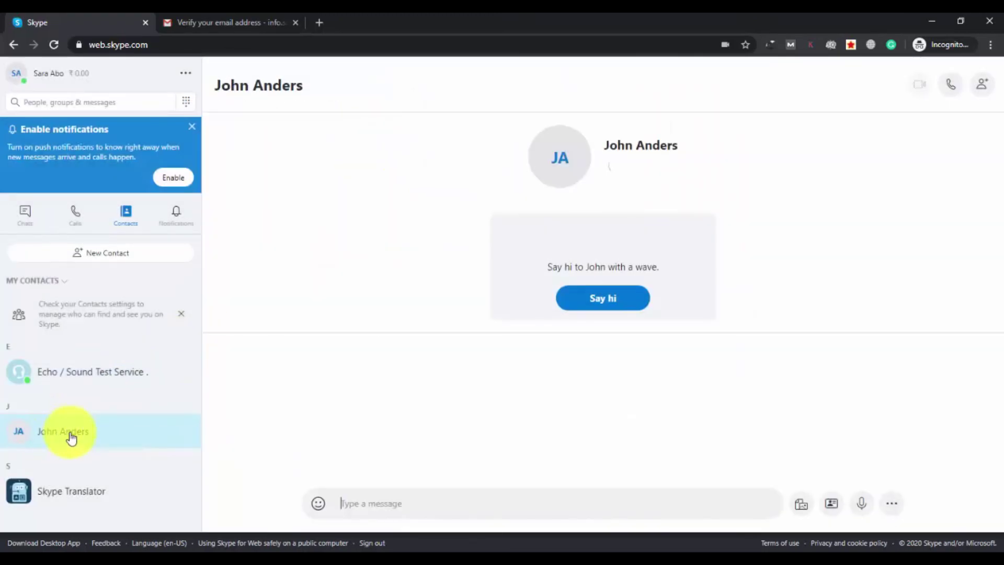
{"action": "left_click", "coordinate": [618, 303]}
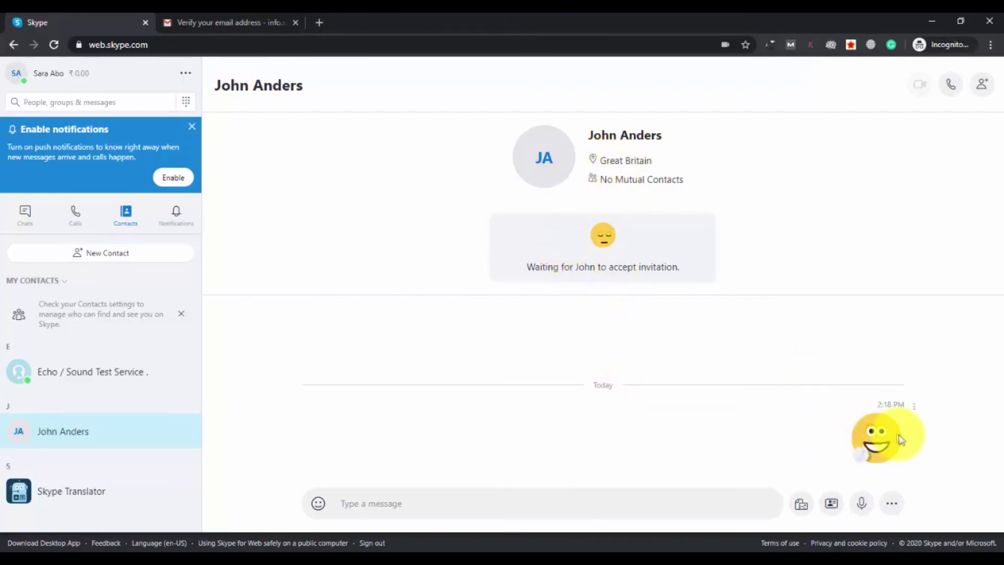
{"action": "left_click", "coordinate": [423, 501]}
{"action": "type", "text": "He"}
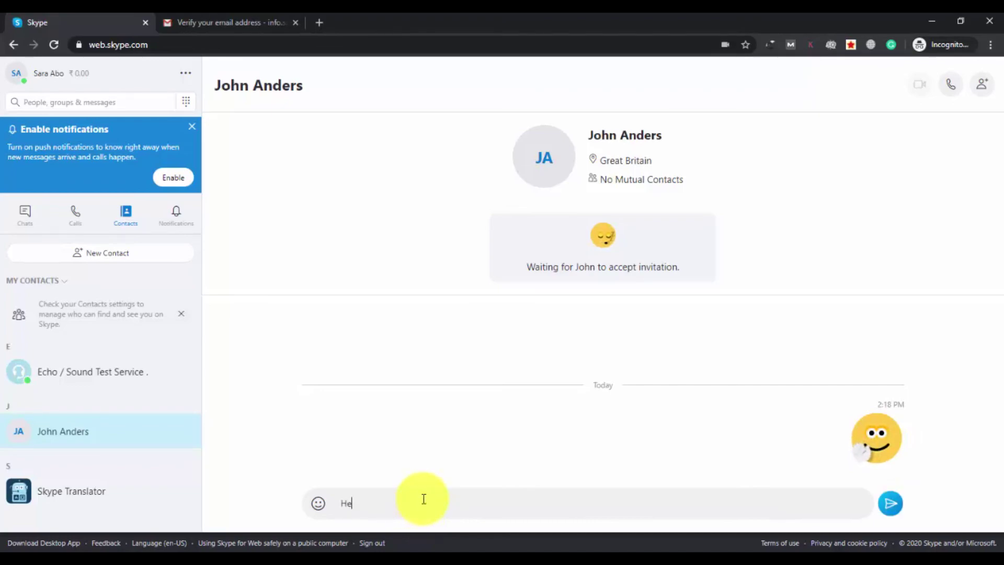
{"action": "type", "text": "y"}
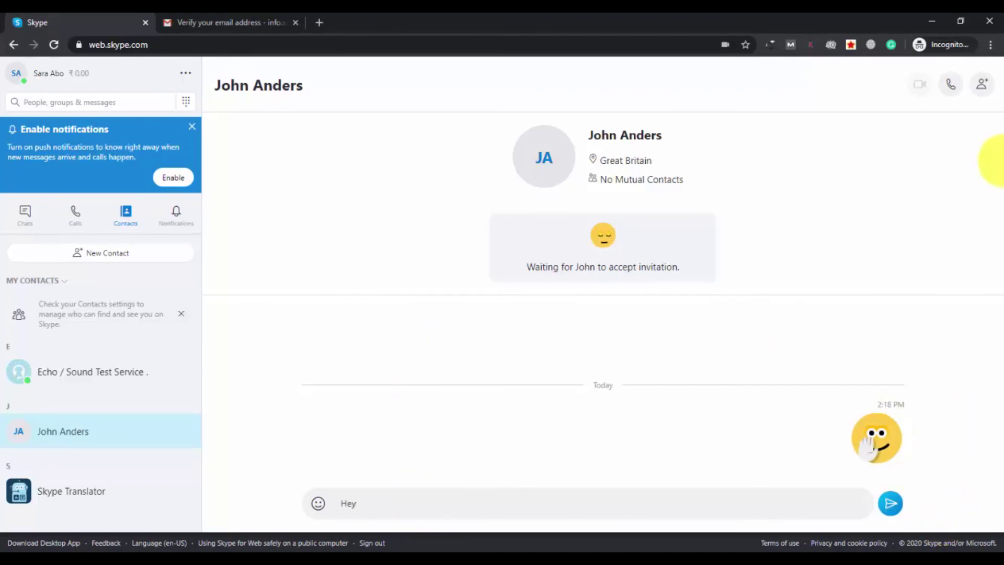
{"action": "left_click_drag", "start_coordinate": [381, 504], "coordinate": [323, 502]}
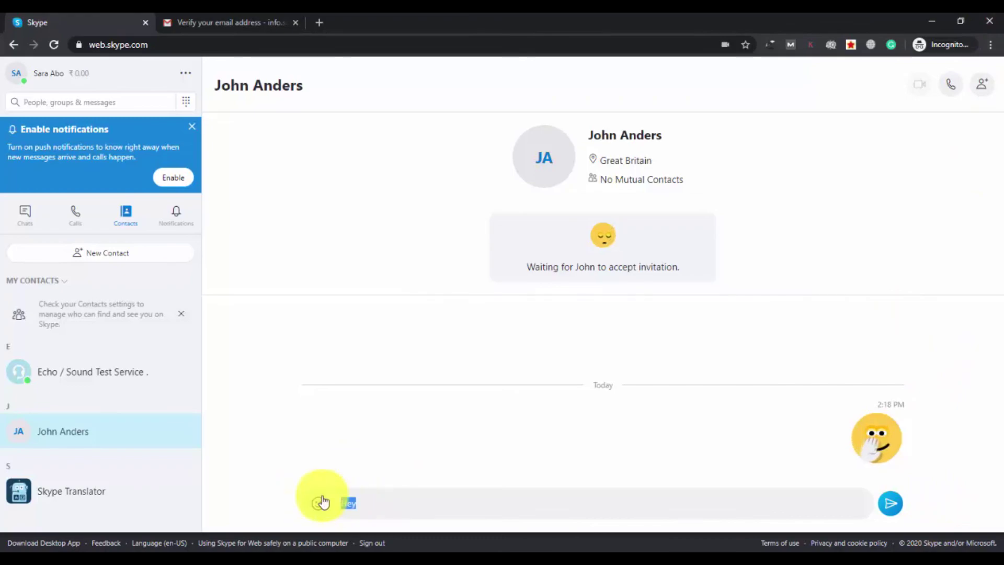
{"action": "key", "text": "BackSpace"}
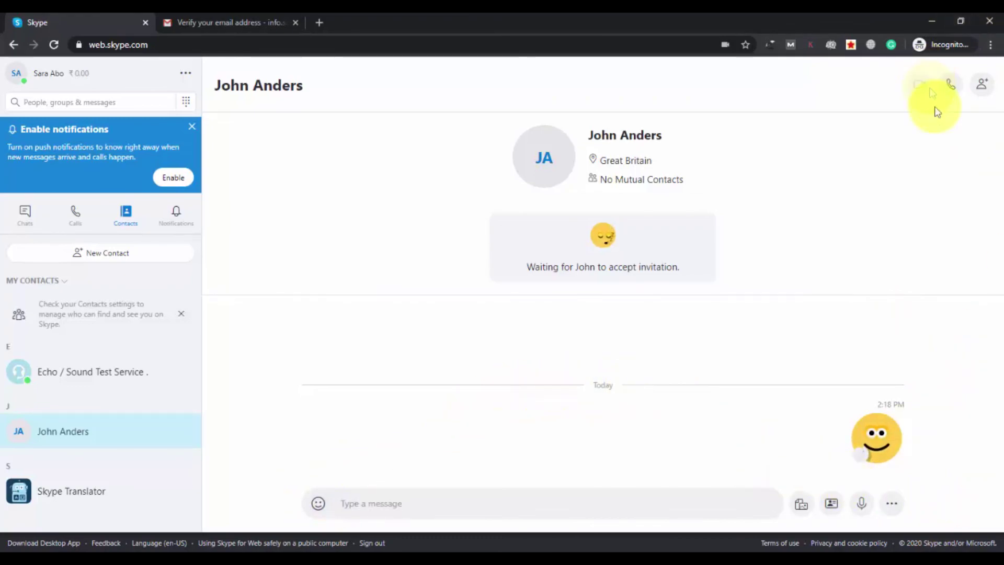